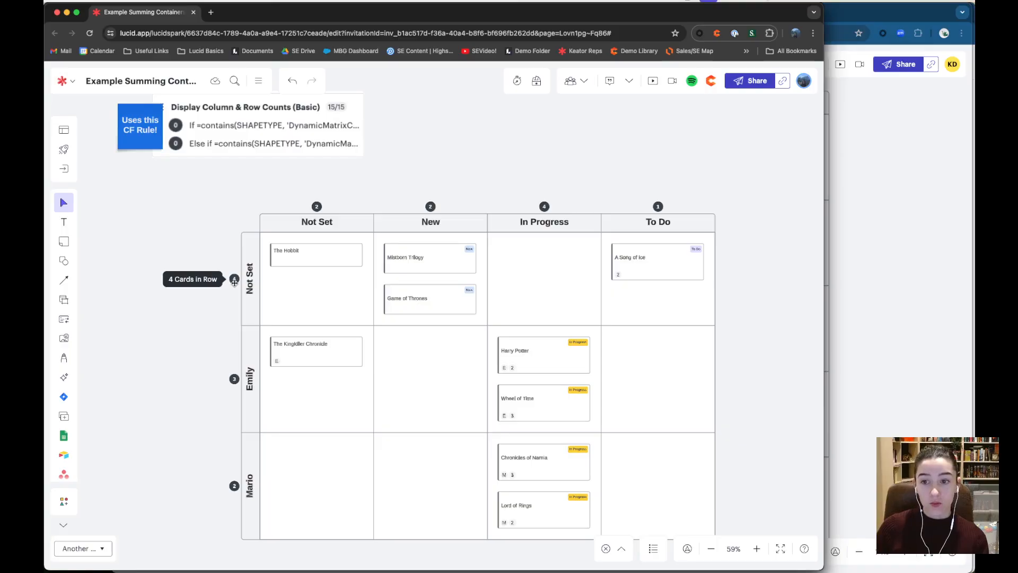
# - Switch the board to editing in Lucidchart and open its conditional formatting rules
pyautogui.click(62, 80)
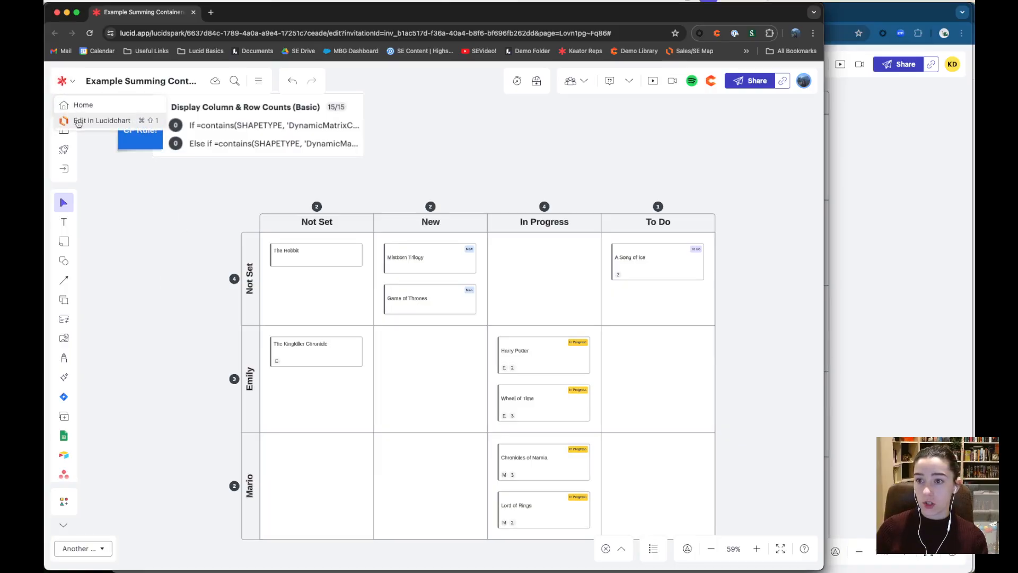
pyautogui.click(79, 119)
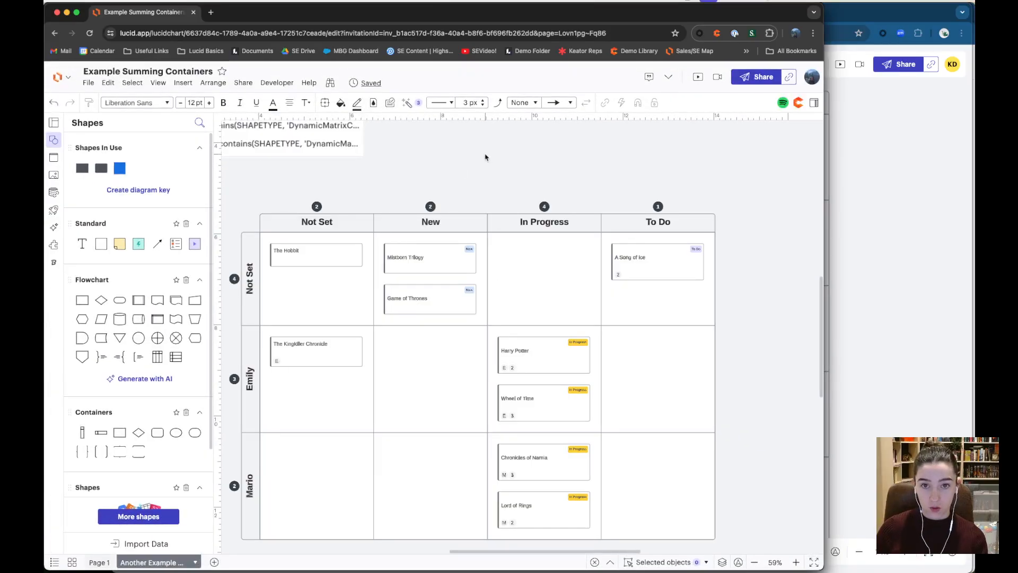
pyautogui.click(407, 103)
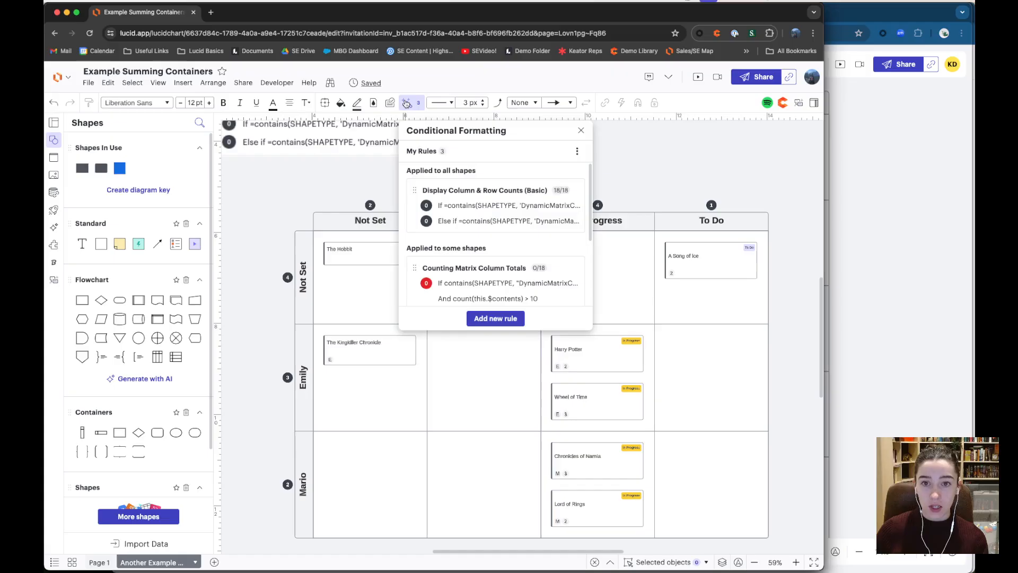
pyautogui.click(501, 318)
pyautogui.click(457, 192)
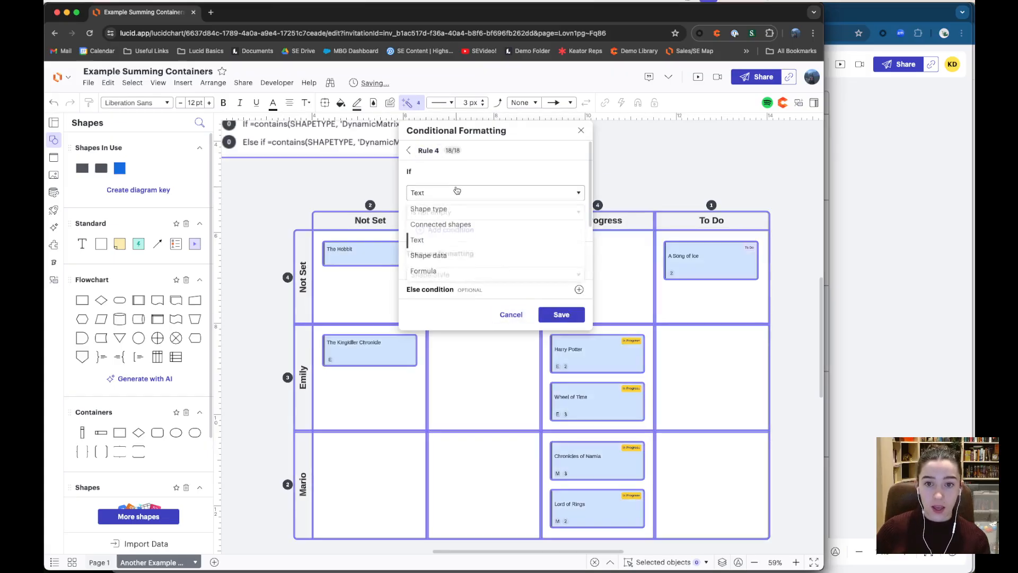
pyautogui.click(447, 273)
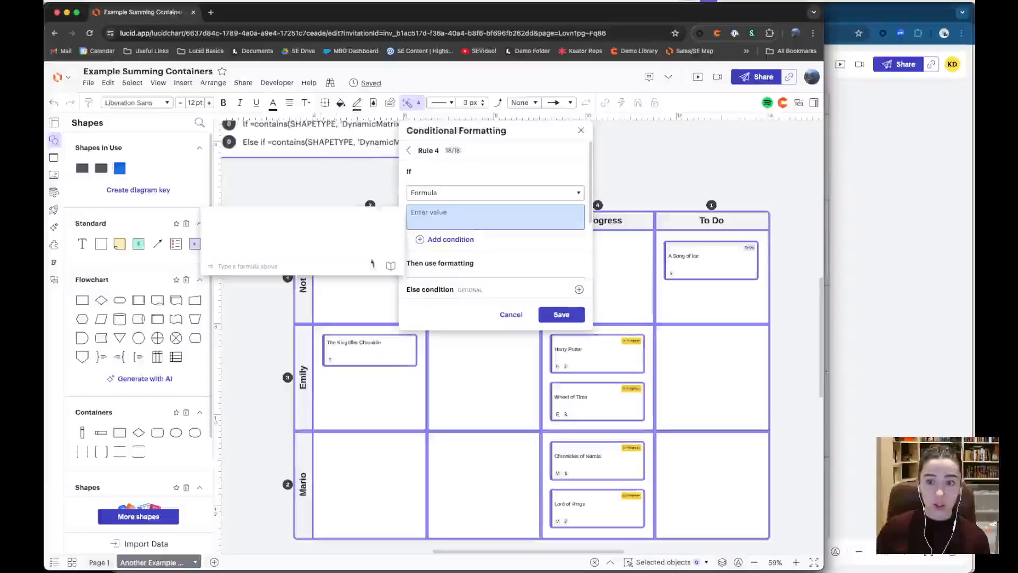
pyautogui.click(578, 289)
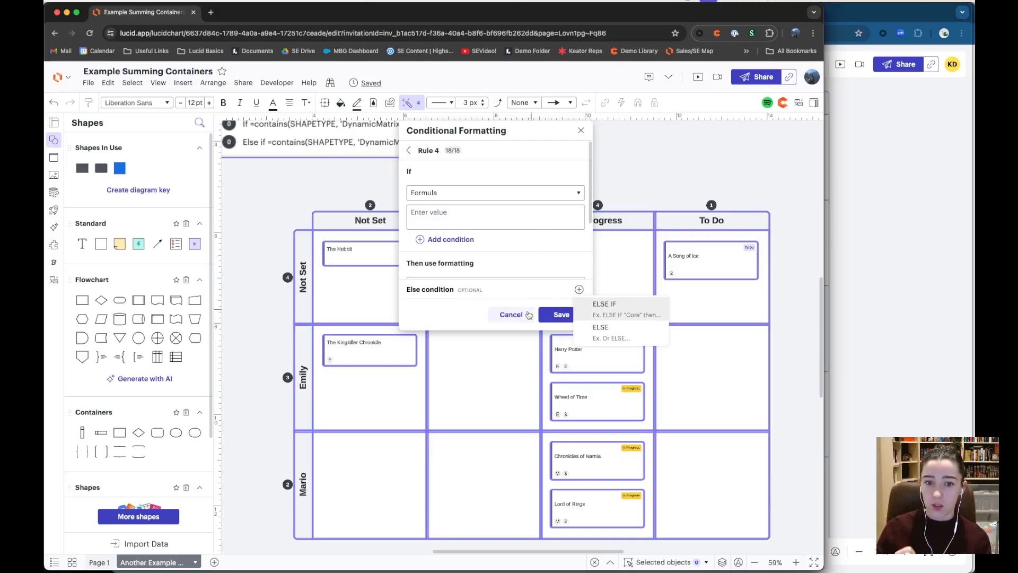
pyautogui.click(511, 314)
# - Open the Display Column & Row Counts (Basic) rule and examine the function, SHAPETYPE argument and class name in its first condition formula
pyautogui.click(472, 213)
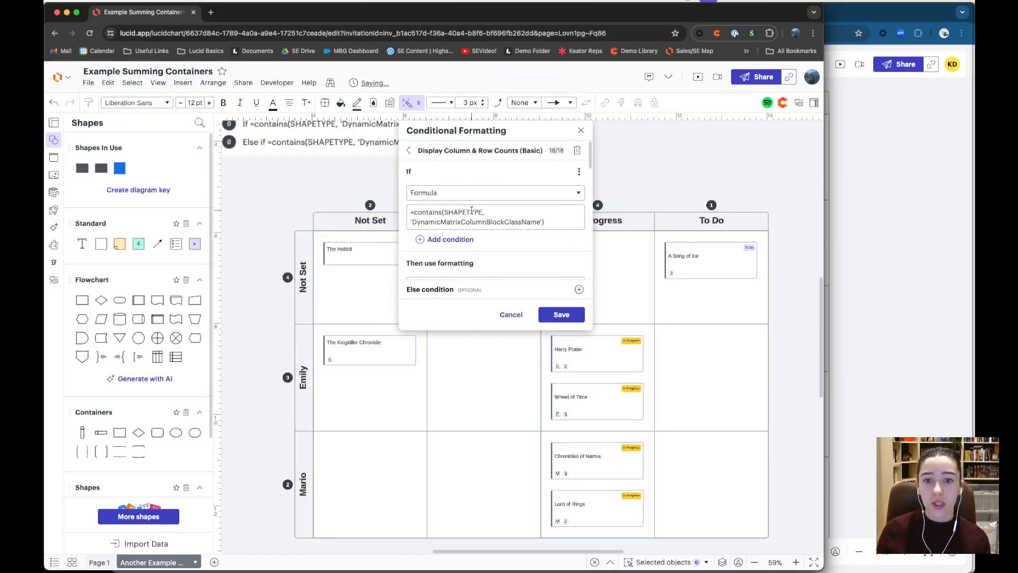
pyautogui.click(442, 213)
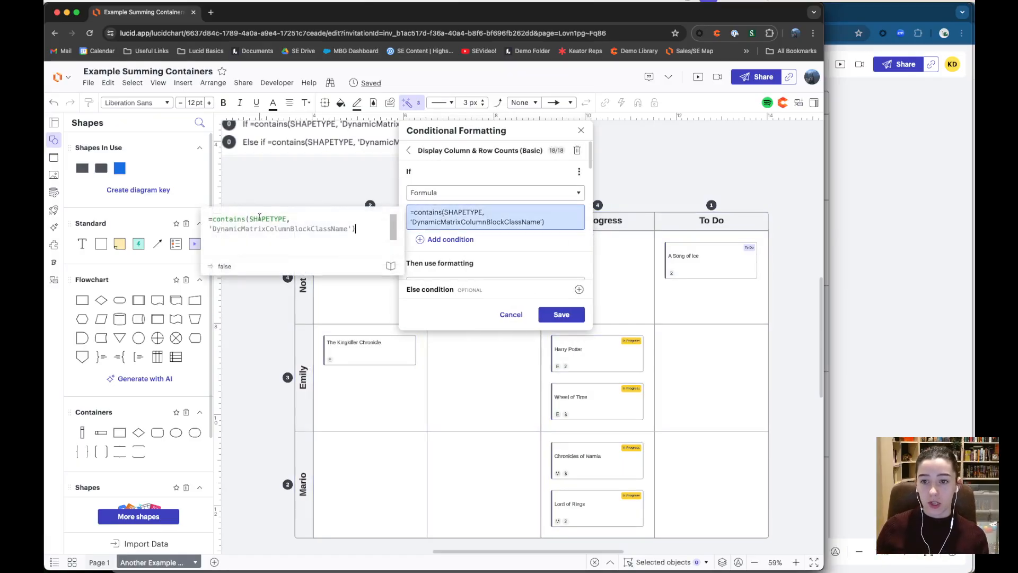
pyautogui.doubleClick(221, 219)
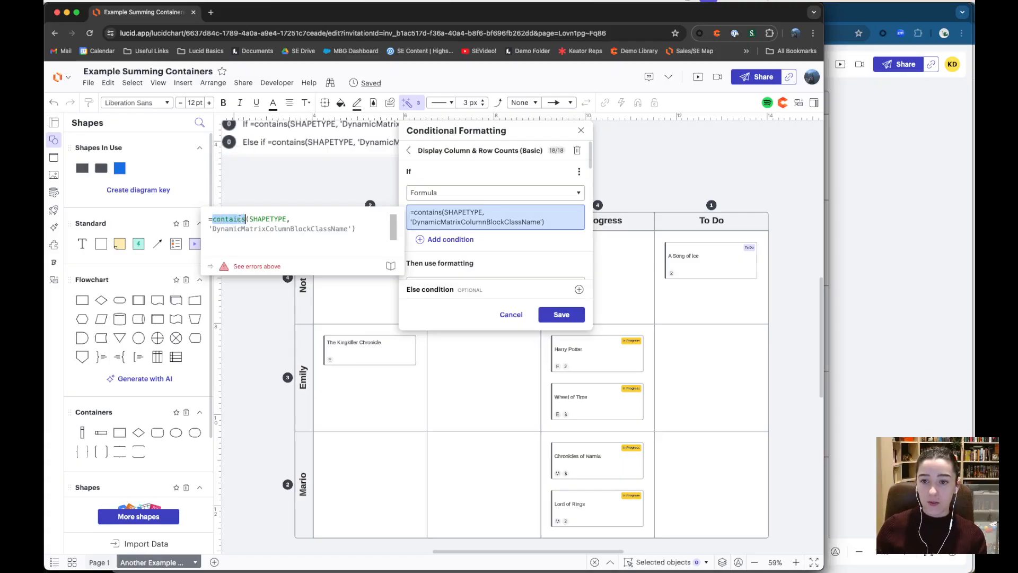
pyautogui.doubleClick(267, 219)
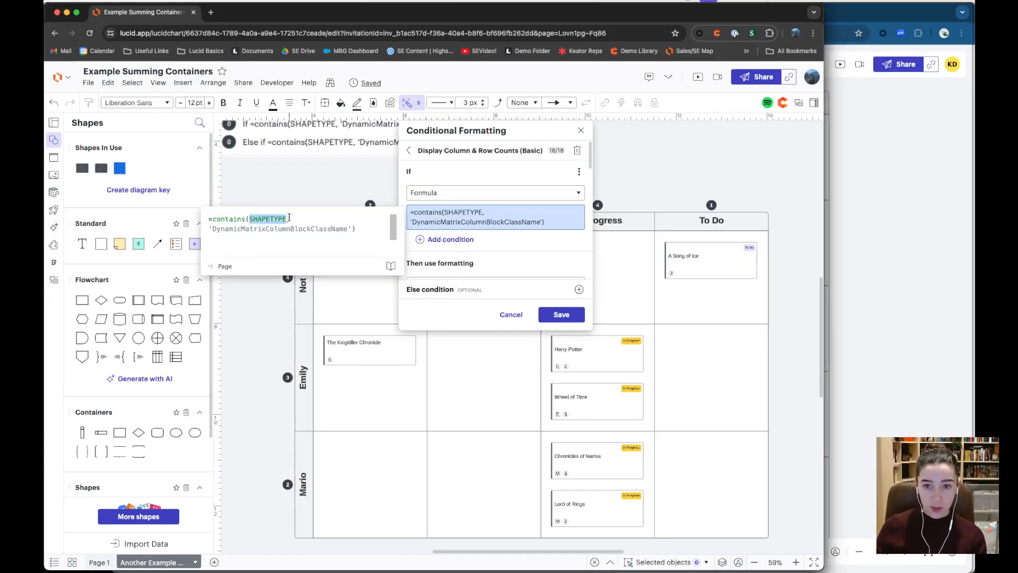
pyautogui.click(228, 228)
pyautogui.click(207, 231)
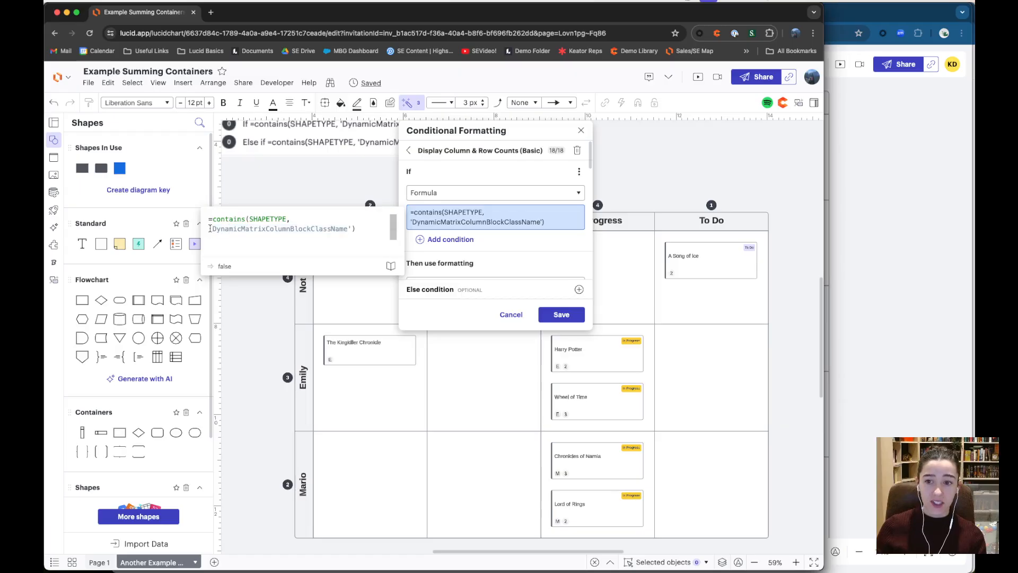
pyautogui.moveTo(209, 229); pyautogui.dragTo(347, 228)
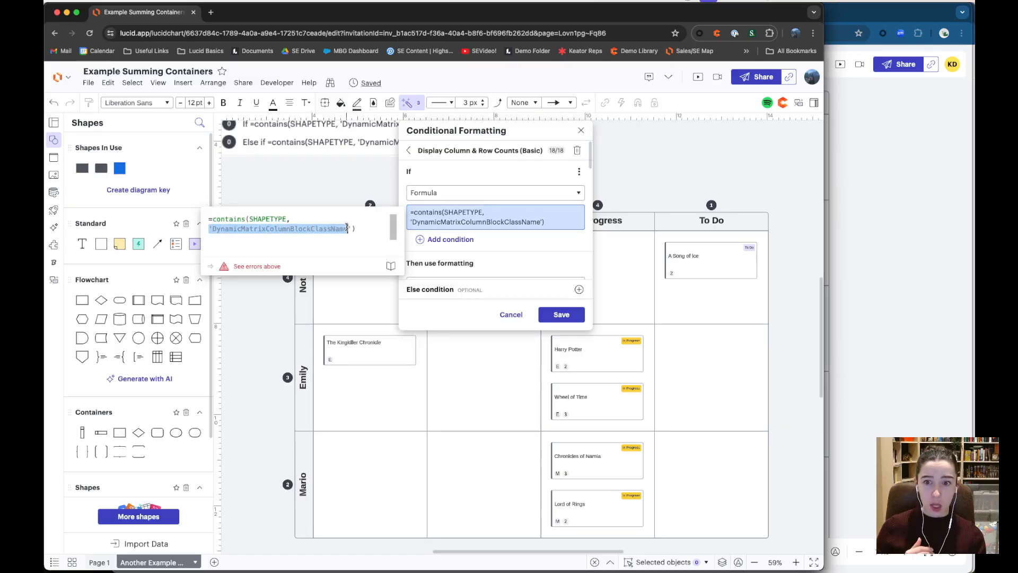
# - Try replacing the class name in the first condition formula with 'Column', and undo the change
pyautogui.doubleClick(259, 229)
pyautogui.doubleClick(259, 229)
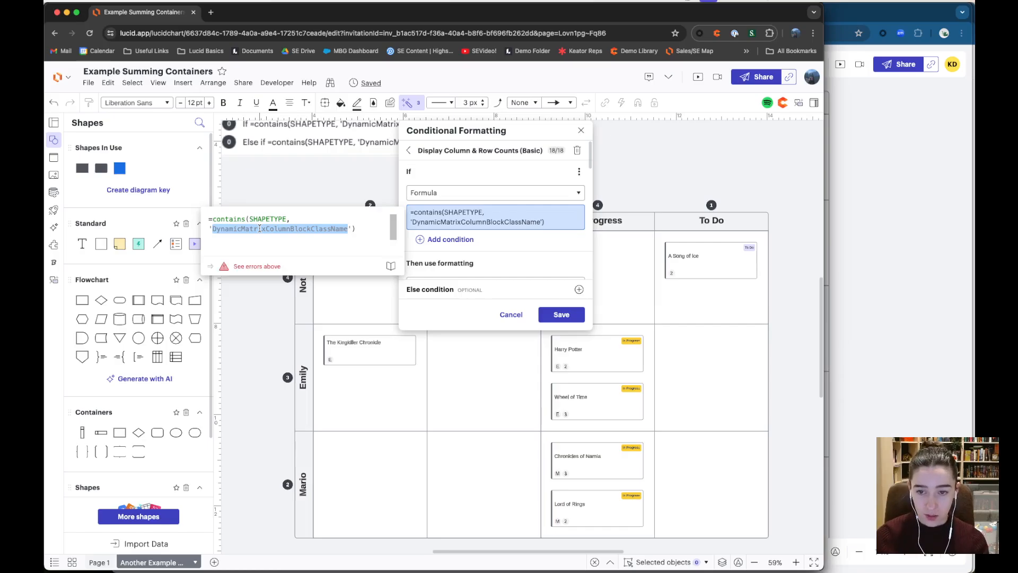
pyautogui.write('Column')
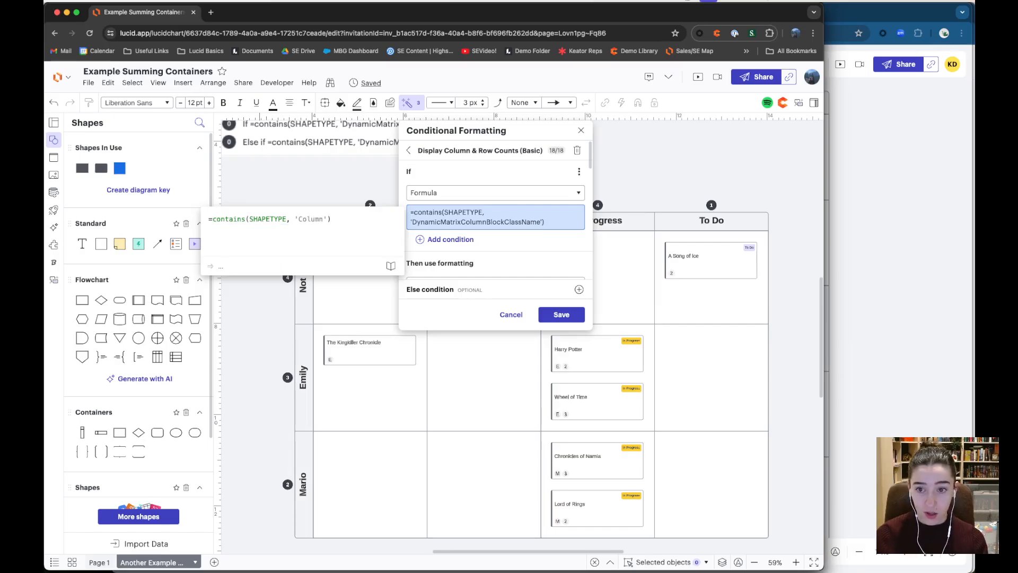
pyautogui.press('Return')
pyautogui.scroll(-3, 400, 386)
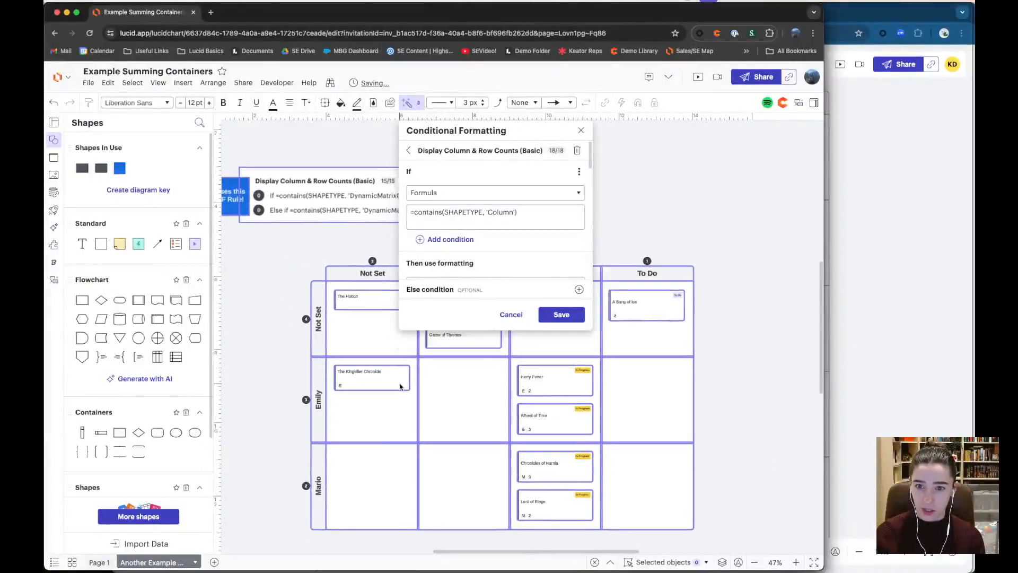
pyautogui.scroll(2, 385, 356)
pyautogui.press('super+z')
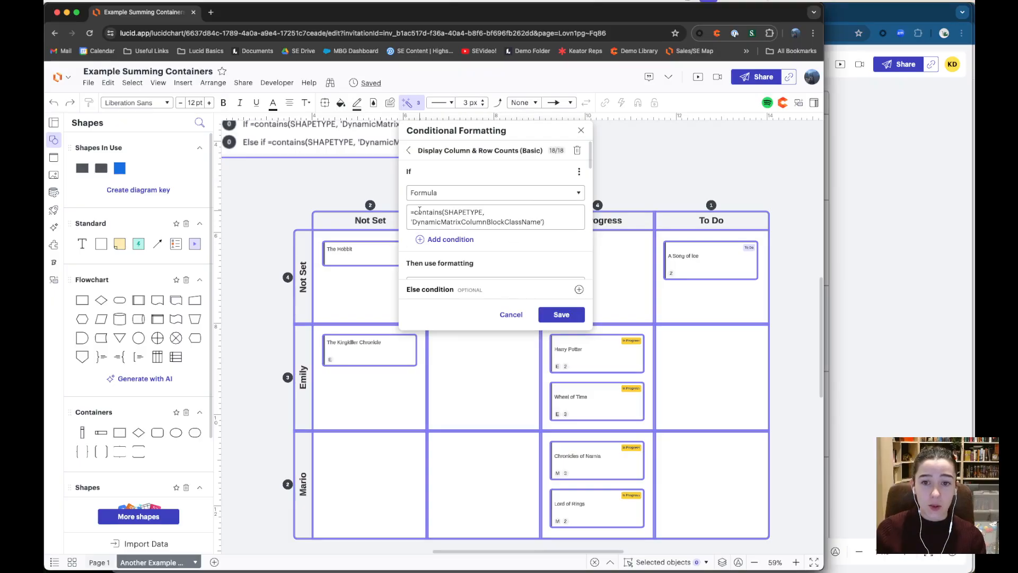
# - Set the first condition's formatting to Icons with the Text Badge type
pyautogui.scroll(-3, 450, 238)
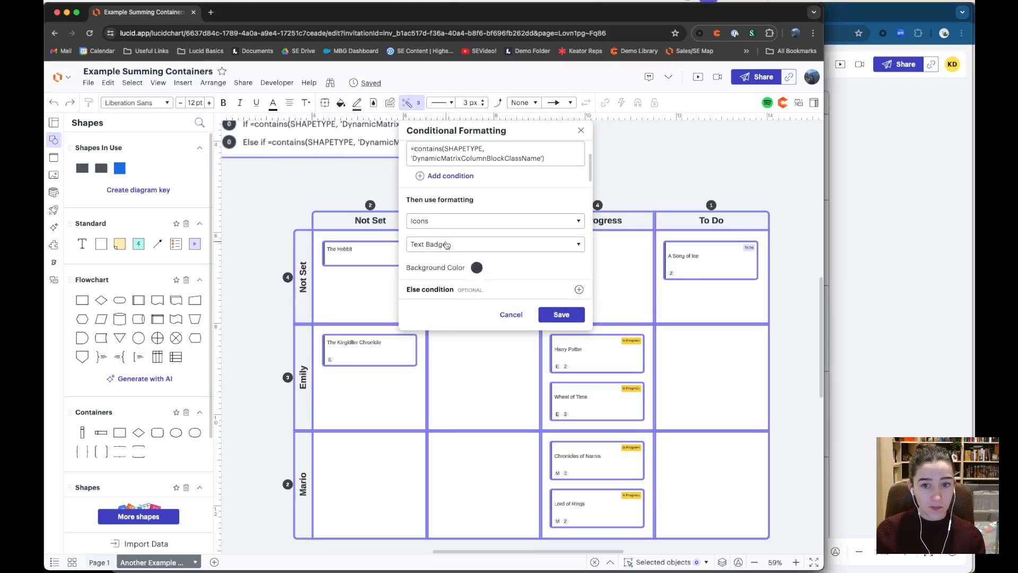
pyautogui.click(447, 199)
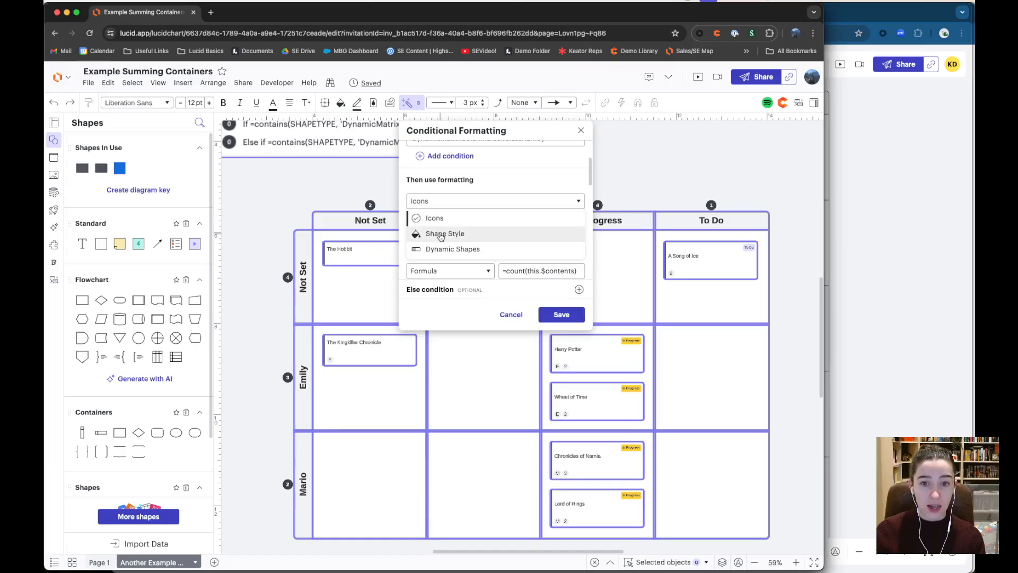
pyautogui.click(435, 218)
pyautogui.click(432, 226)
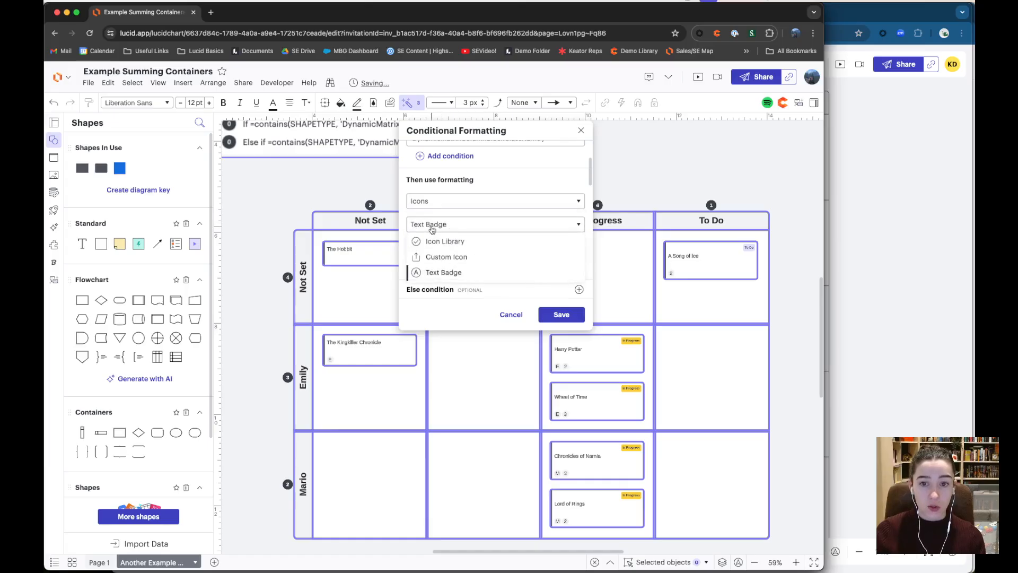
pyautogui.click(430, 279)
pyautogui.scroll(-2, 476, 241)
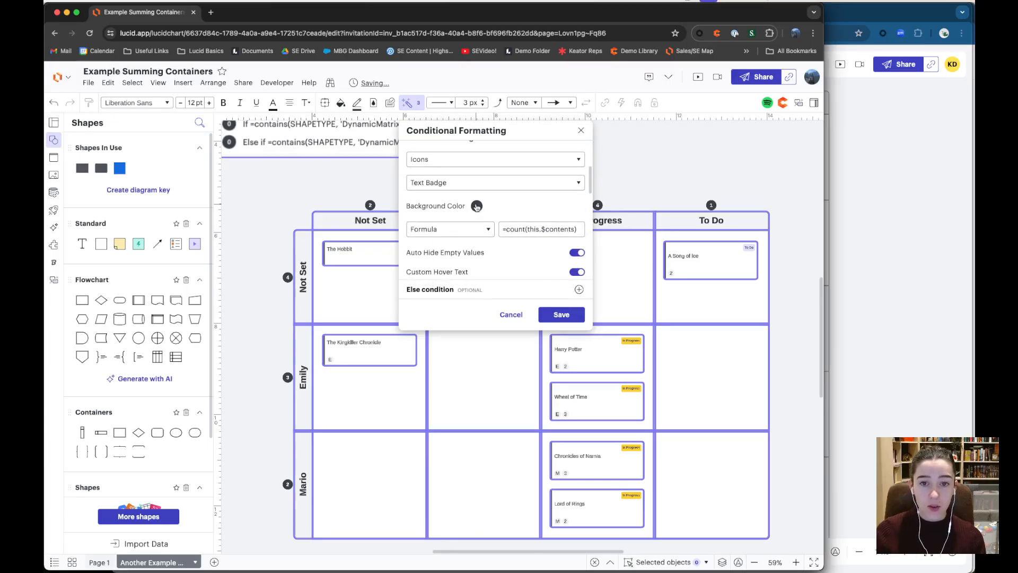
# - Set the text badge's background color to Charcoal and its text source to Formula
pyautogui.click(476, 207)
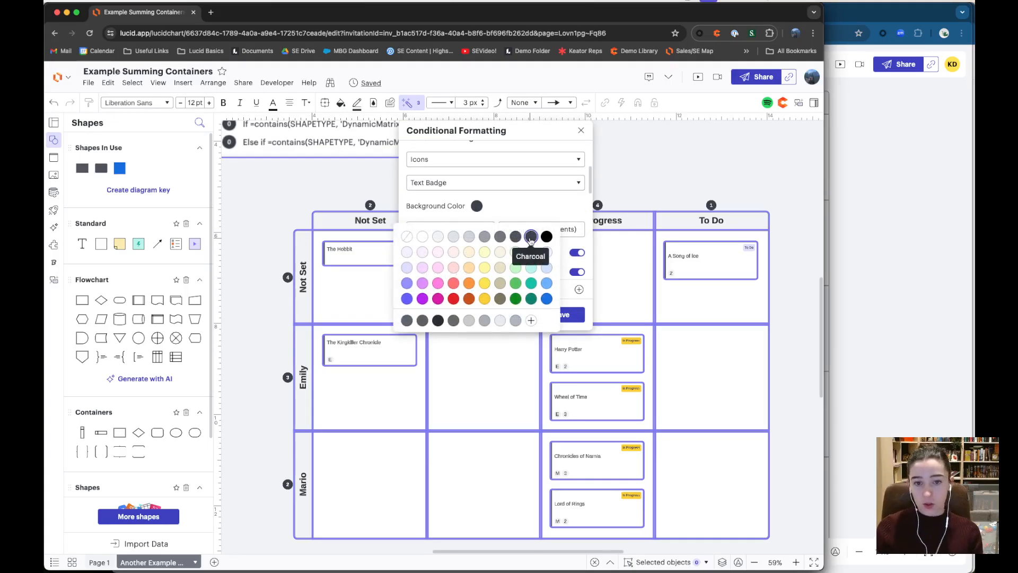
pyautogui.click(530, 237)
pyautogui.click(516, 236)
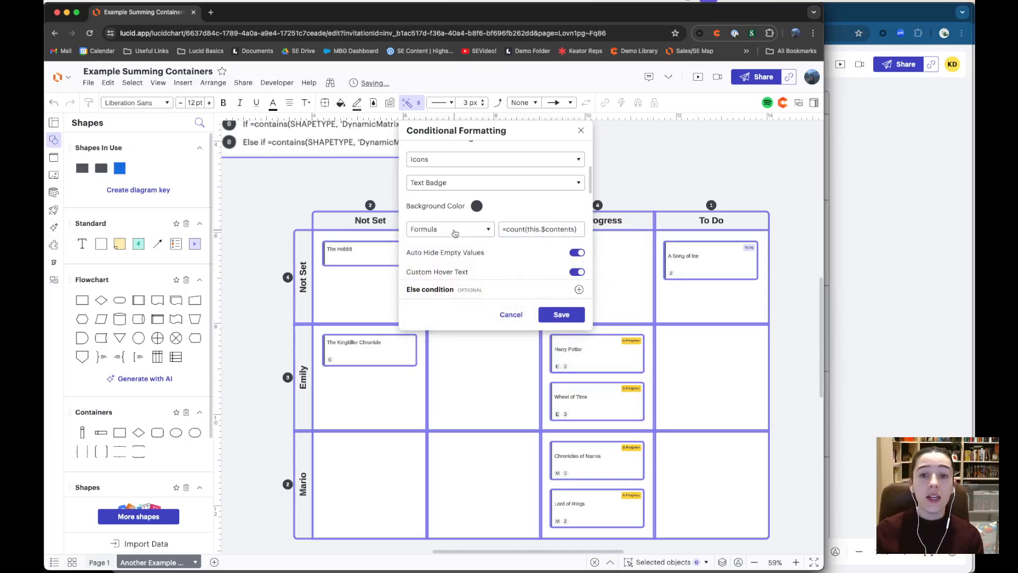
pyautogui.click(461, 233)
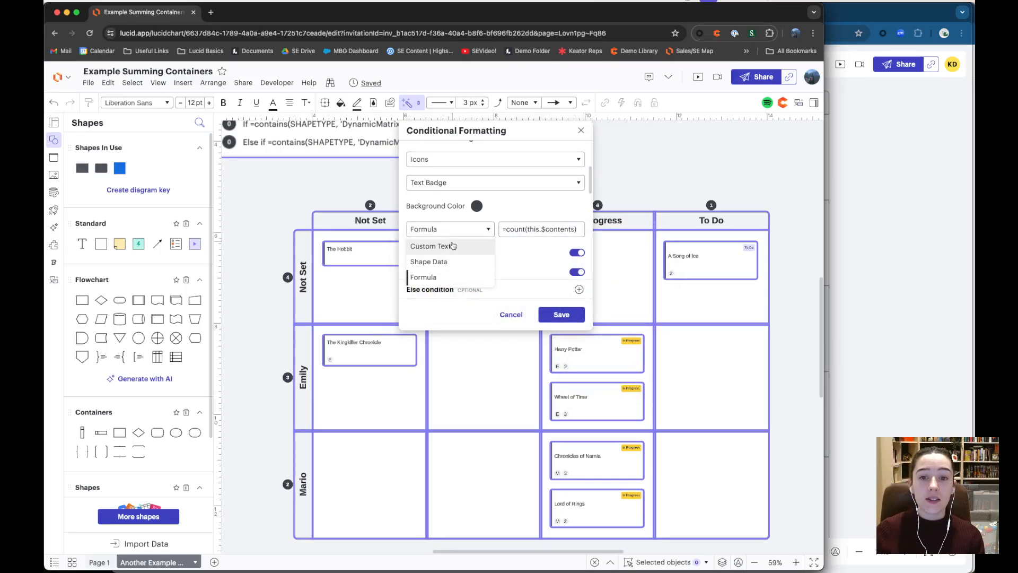
pyautogui.click(452, 278)
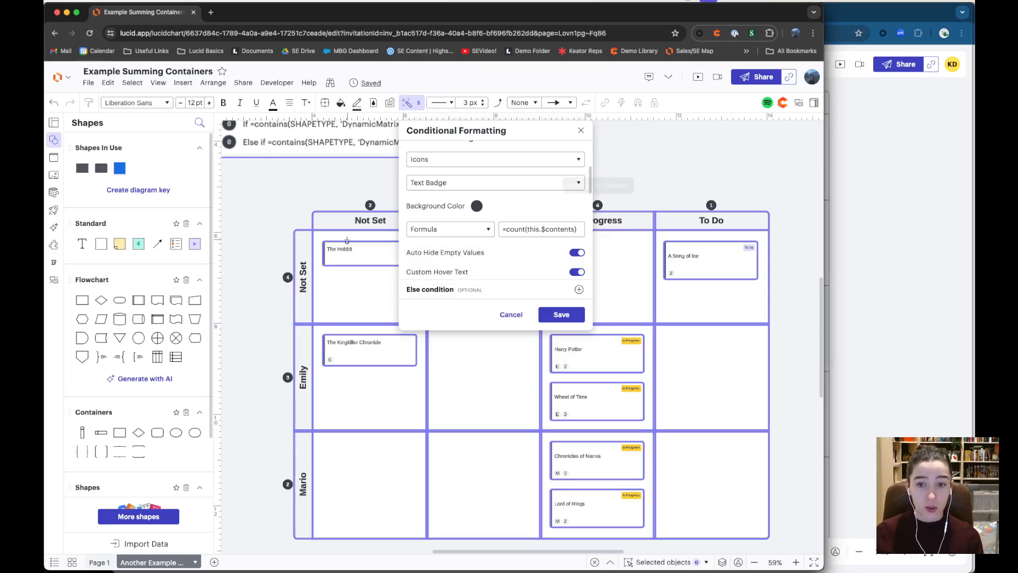
# - Open the text badge's count formula and examine its 'this' reference alongside the rule's condition
pyautogui.scroll(5, 346, 240)
pyautogui.click(557, 229)
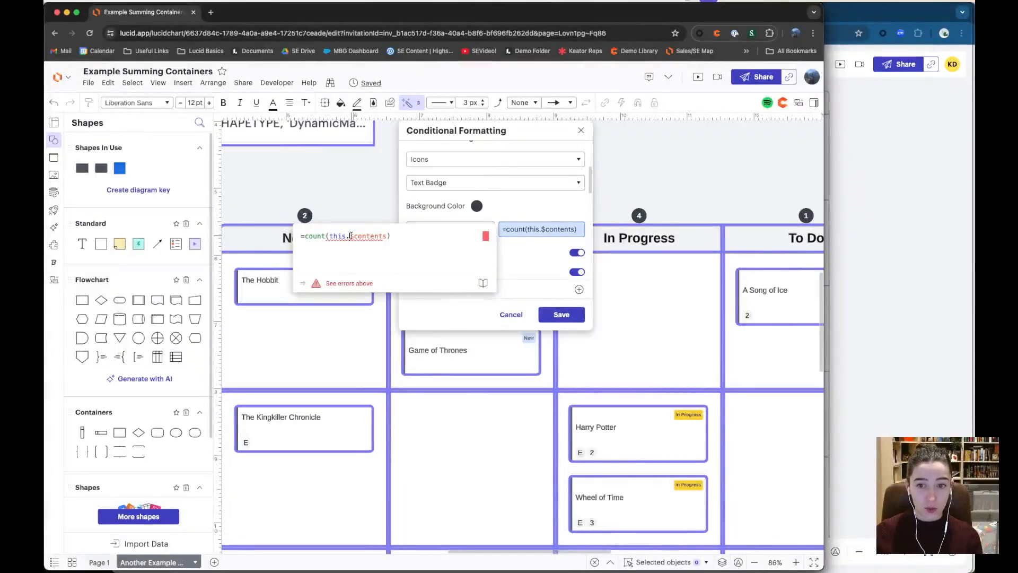
pyautogui.moveTo(328, 235); pyautogui.dragTo(345, 235)
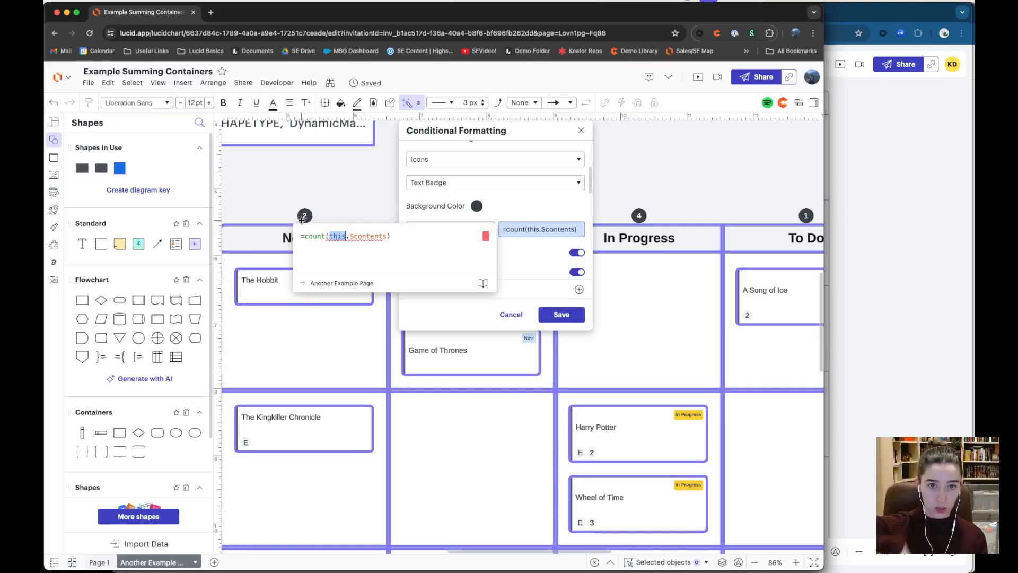
pyautogui.scroll(3, 439, 178)
pyautogui.scroll(-2, 449, 212)
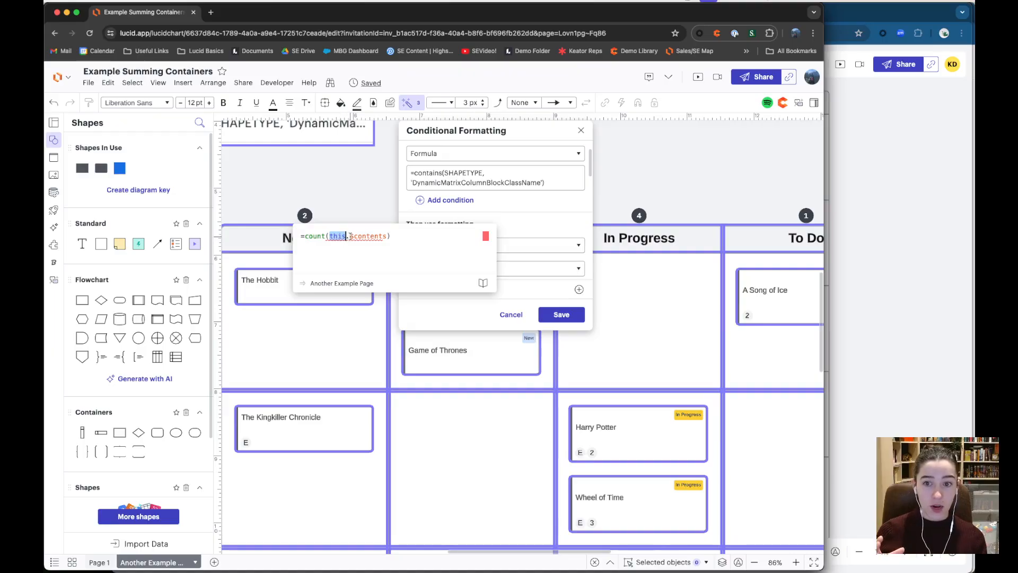
pyautogui.click(348, 236)
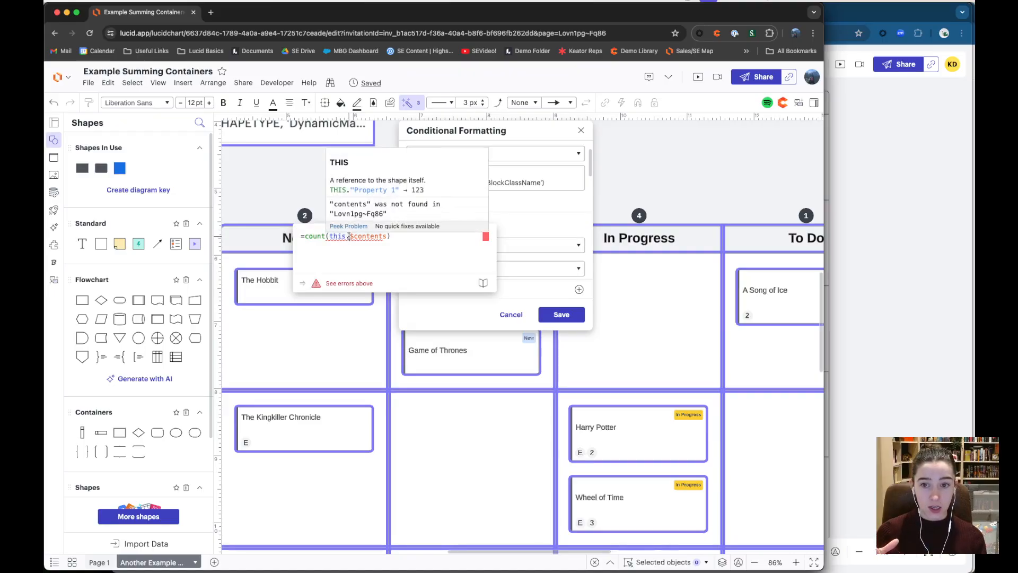
# - Rewrite the badge formula as =this.$contents, picking contents from the suggested container properties
pyautogui.moveTo(359, 236); pyautogui.dragTo(304, 237)
pyautogui.press('BackSpace')
pyautogui.write('this.')
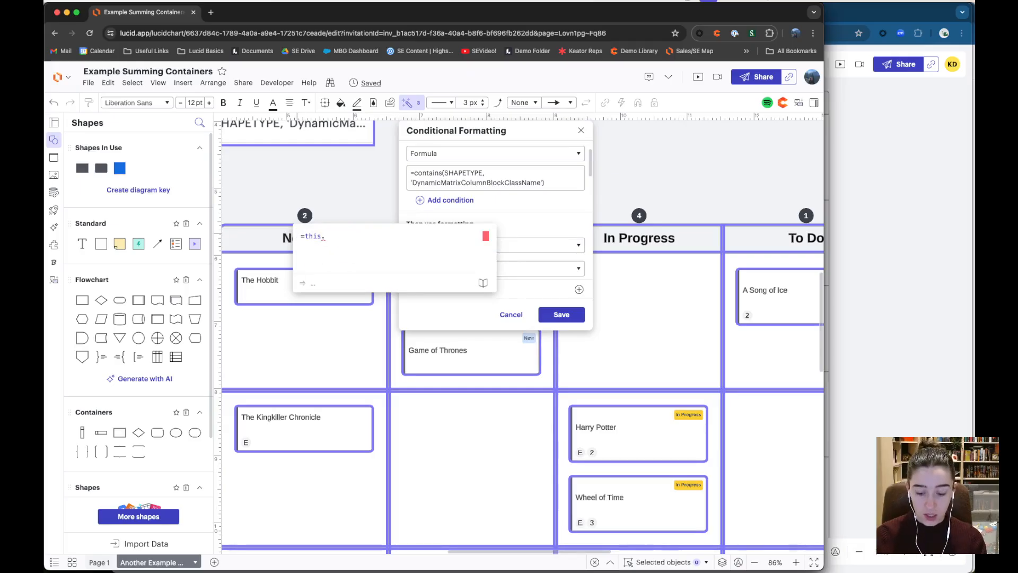
pyautogui.write('$')
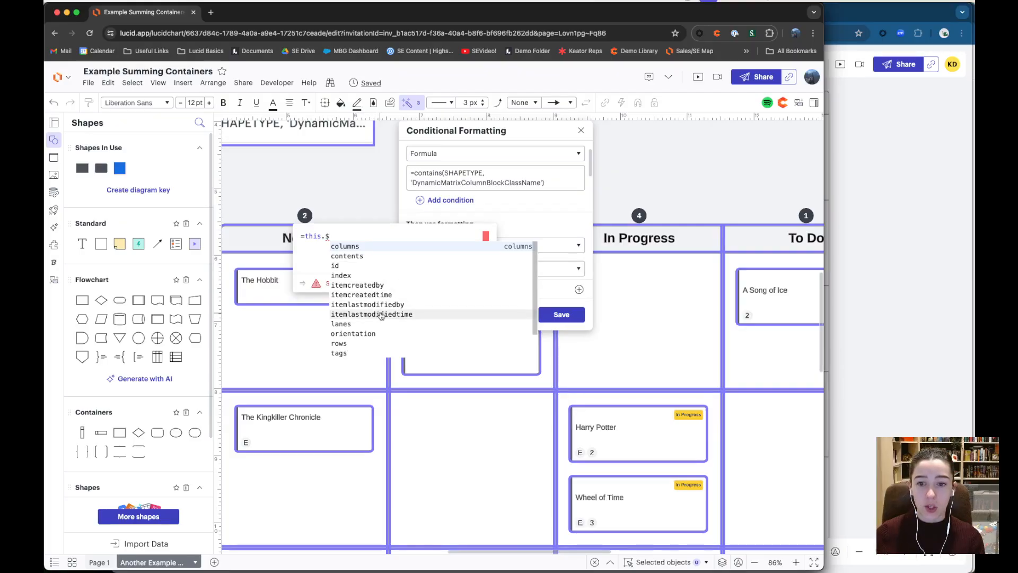
pyautogui.scroll(-1, 379, 337)
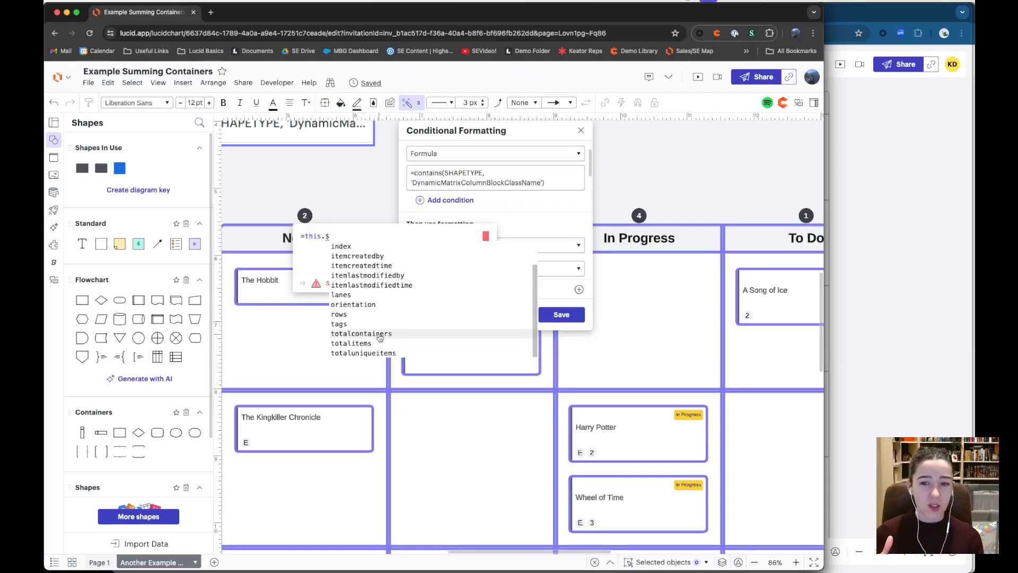
pyautogui.scroll(1, 383, 315)
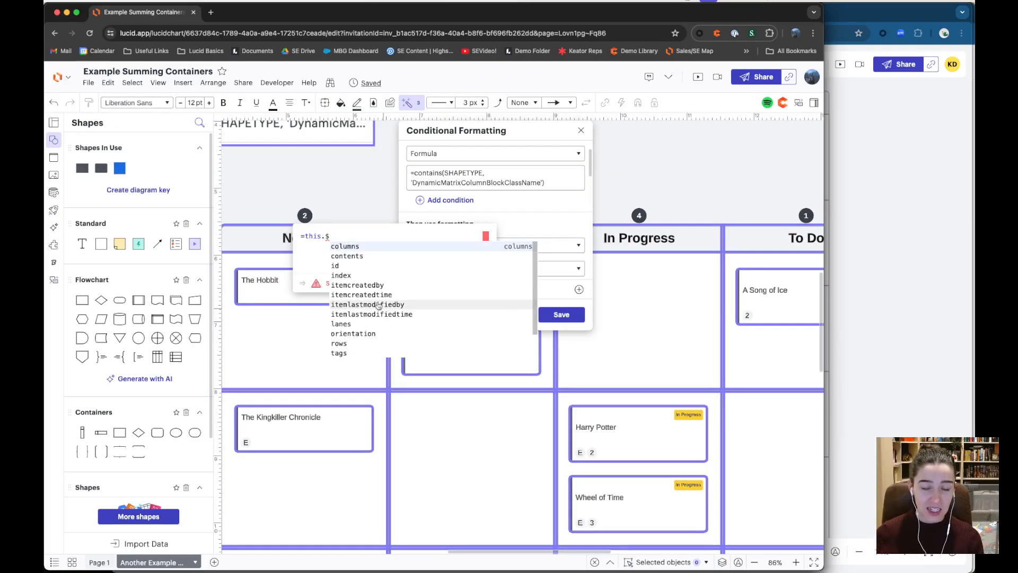
pyautogui.click(352, 256)
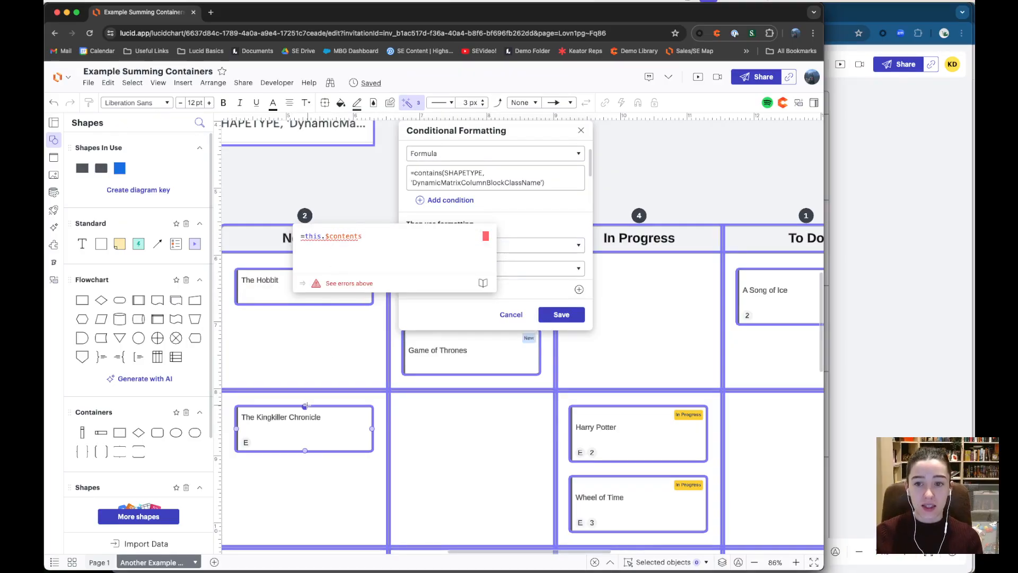
# - Wrap the badge formula's reference in a count function so it reads =count(this.$contents)
pyautogui.click(303, 235)
pyautogui.write('count(')
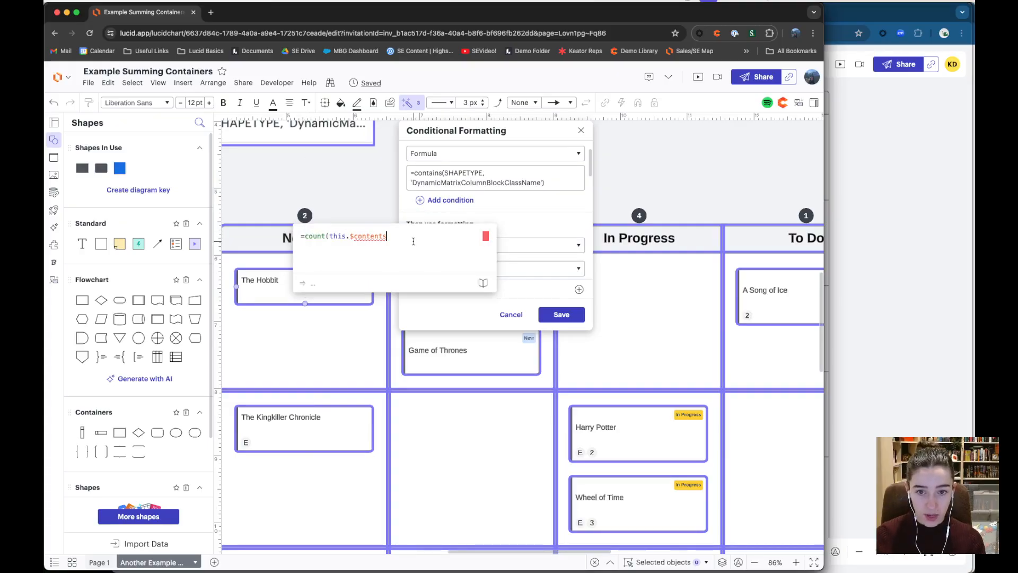
pyautogui.write(')')
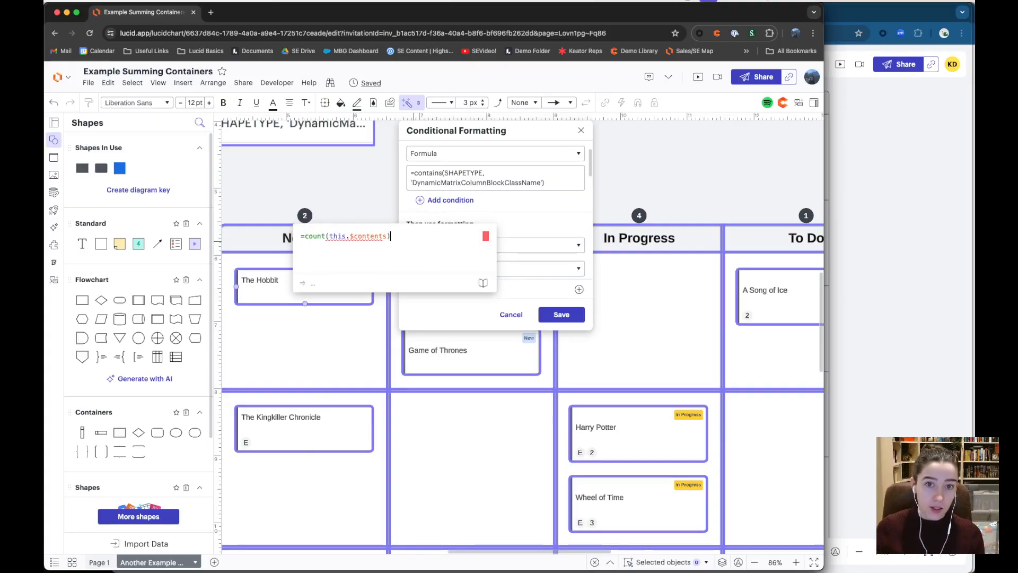
# - Finish editing the badge's count formula and save the column and row counts rule
pyautogui.click(542, 225)
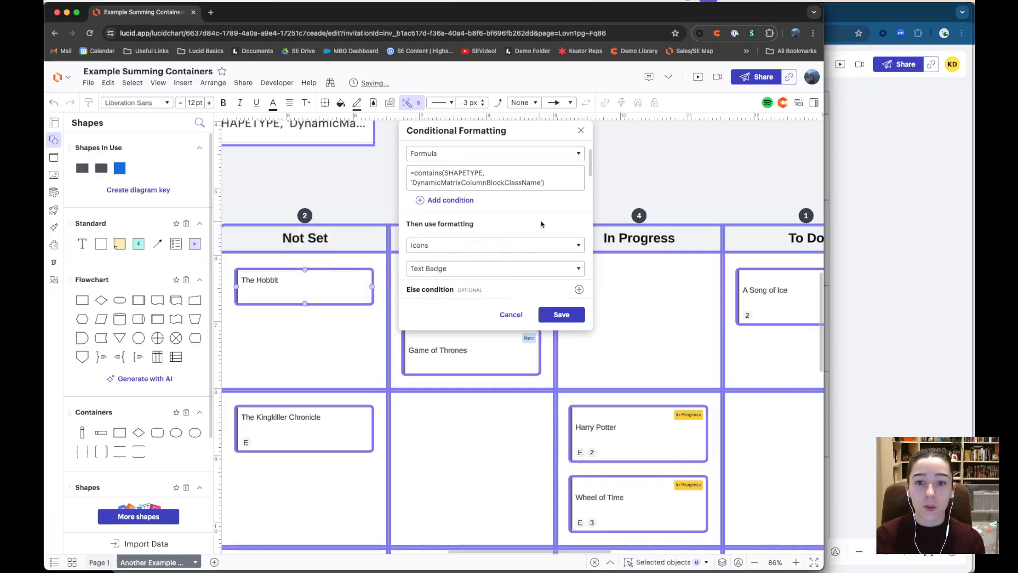
pyautogui.scroll(-2, 535, 236)
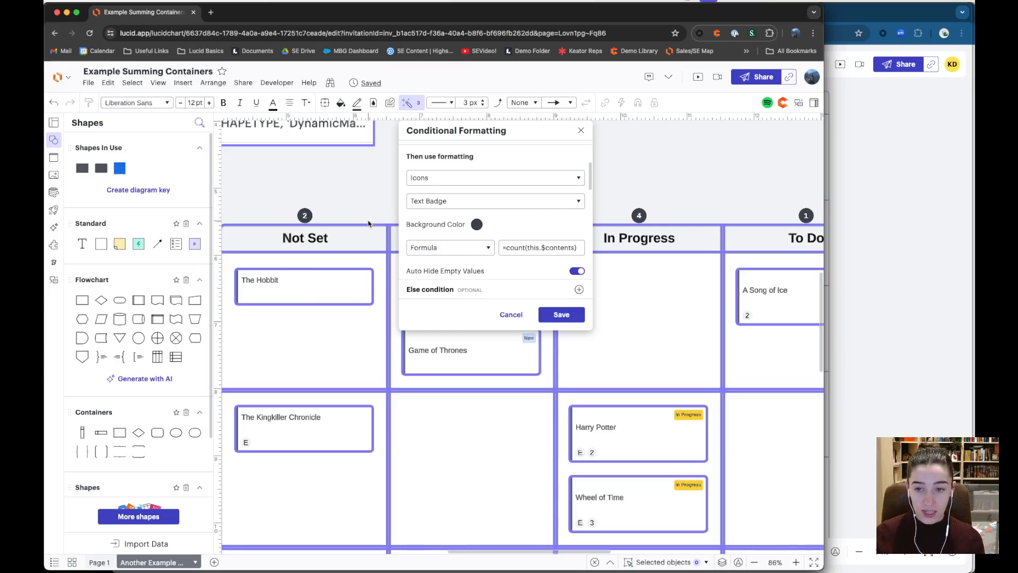
pyautogui.scroll(-5, 367, 227)
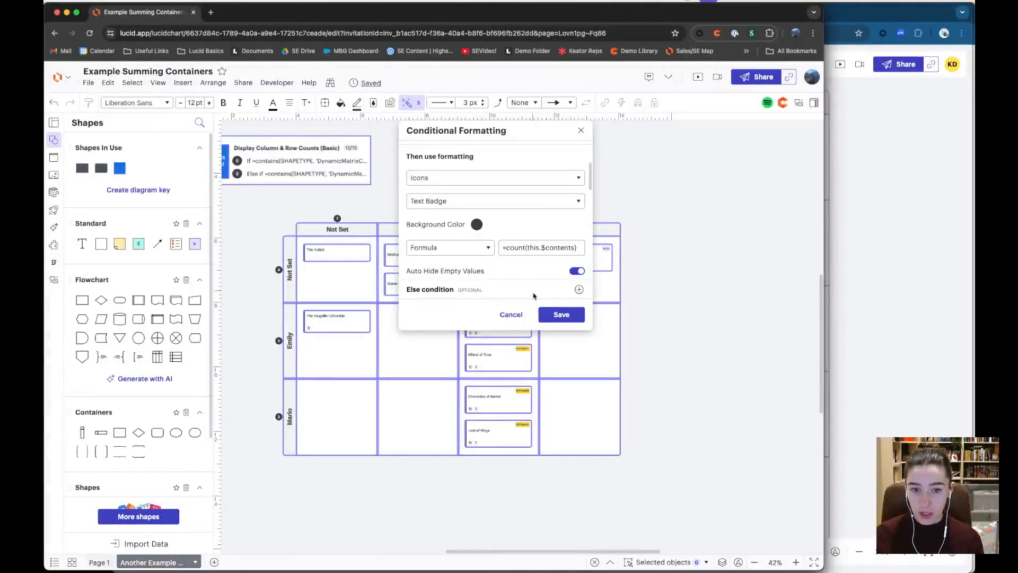
pyautogui.click(561, 314)
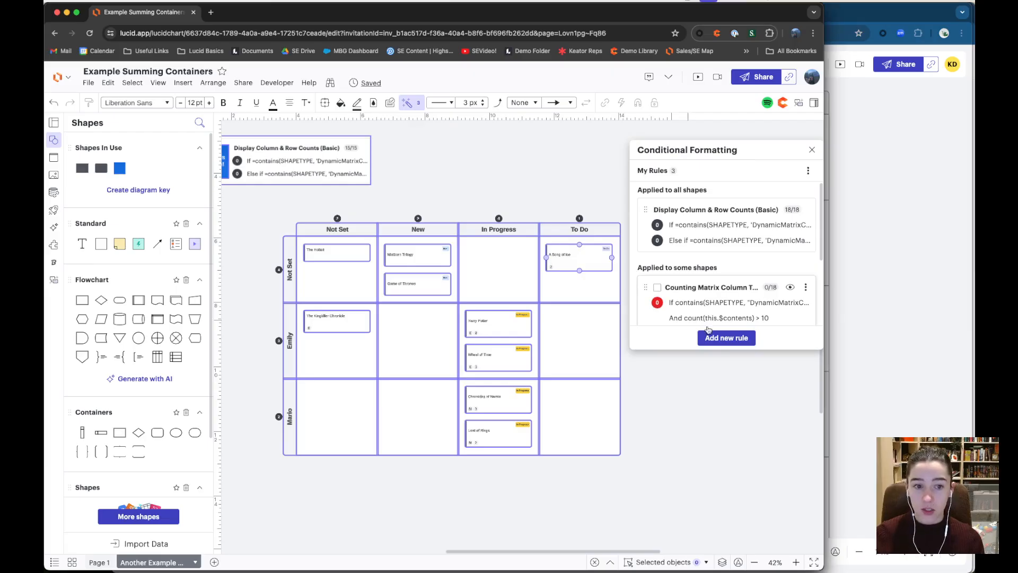
# - Examine the count badge above the To Do column and its hover text
pyautogui.click(582, 230)
pyautogui.click(581, 229)
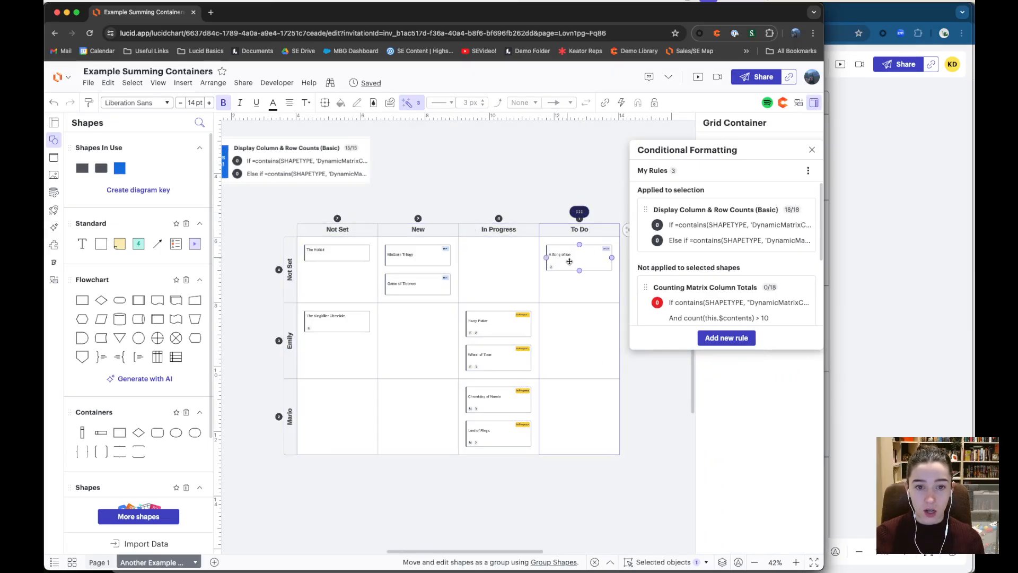
pyautogui.click(611, 205)
pyautogui.scroll(5, 584, 223)
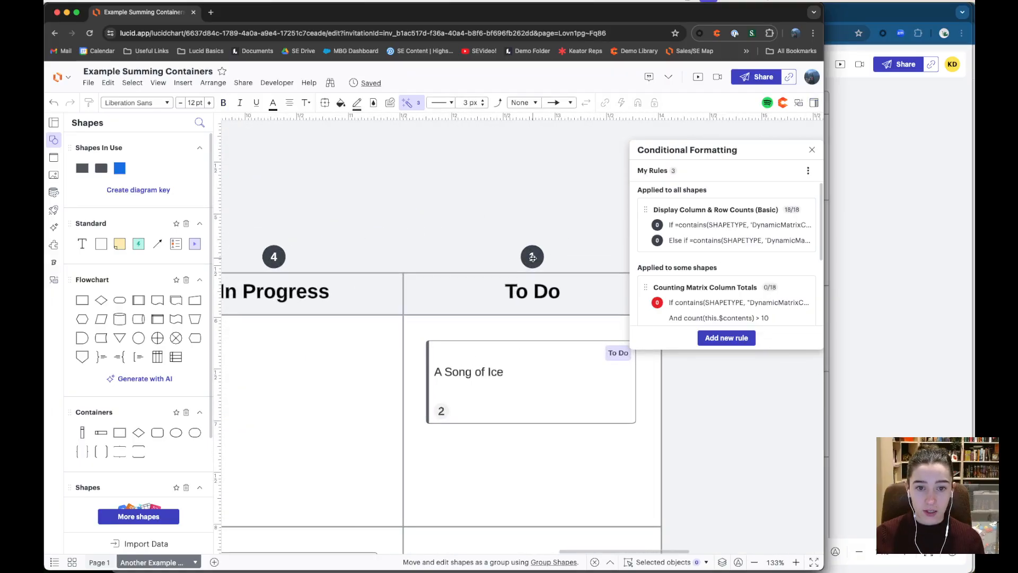
pyautogui.moveTo(532, 258)
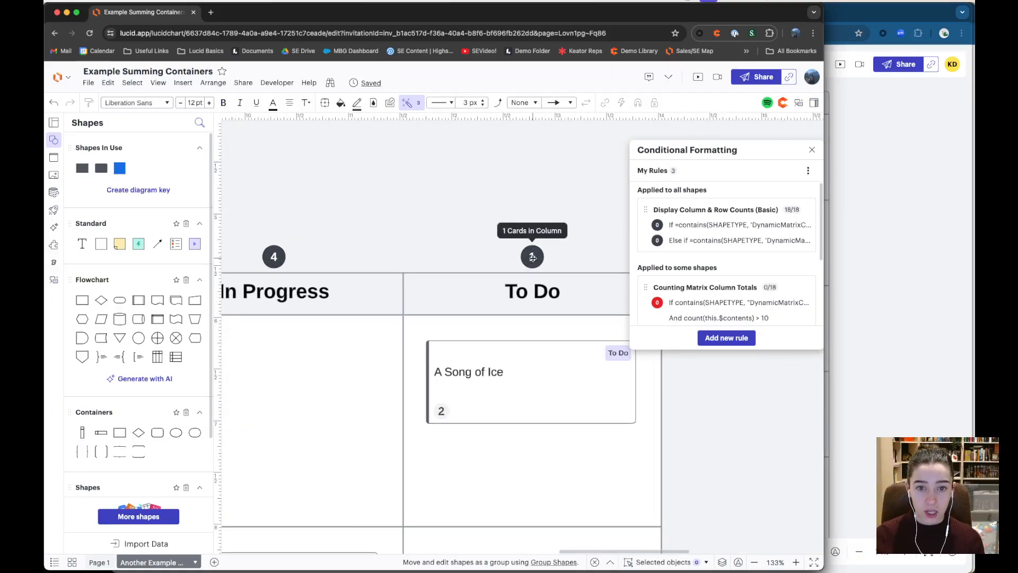
# - Reopen the Display Column & Row Counts (Basic) rule and review its text badge settings down to Custom Hover Text
pyautogui.click(719, 241)
pyautogui.click(713, 223)
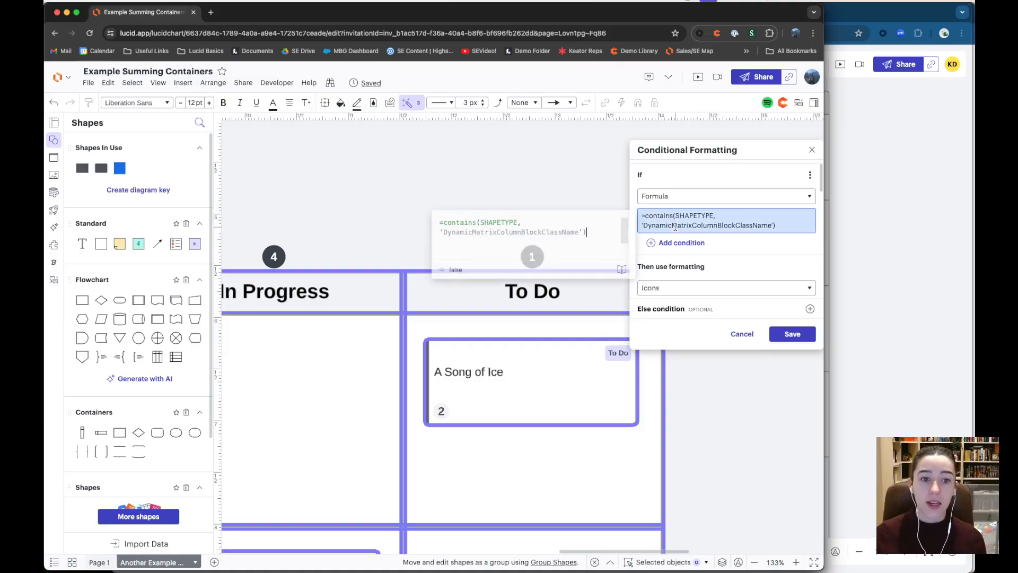
pyautogui.scroll(-3, 701, 221)
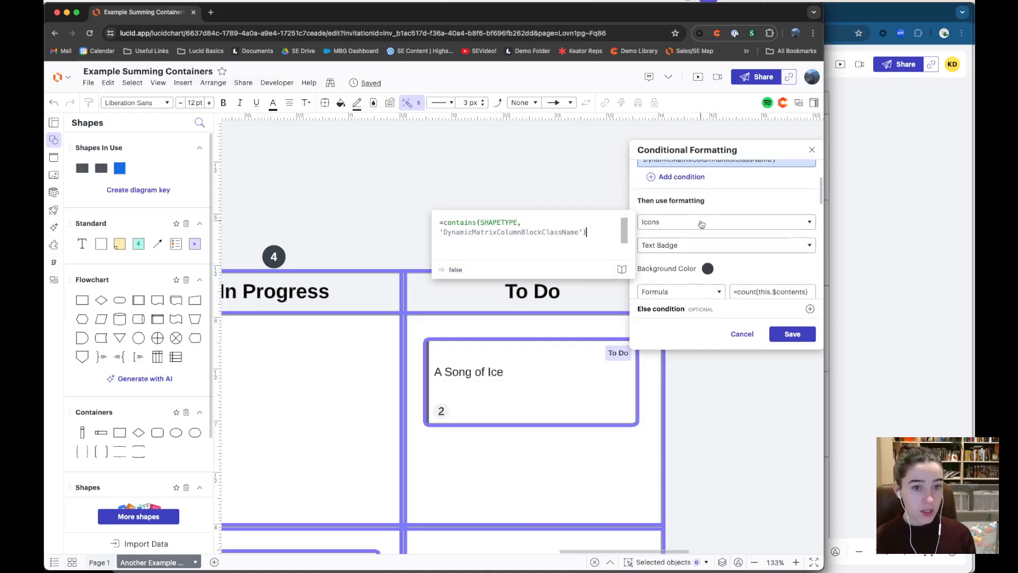
pyautogui.scroll(-2, 671, 247)
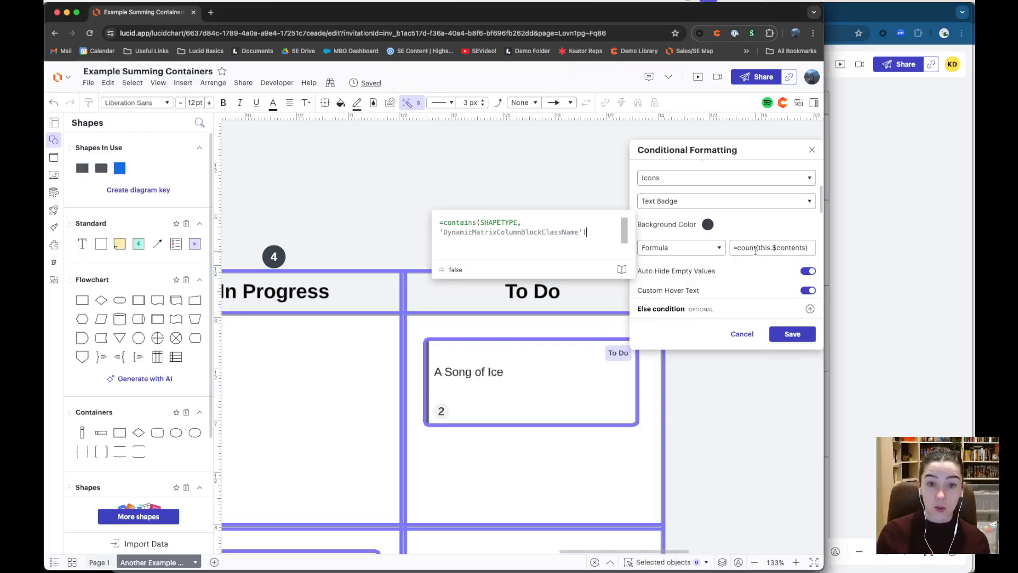
pyautogui.scroll(-3, 761, 244)
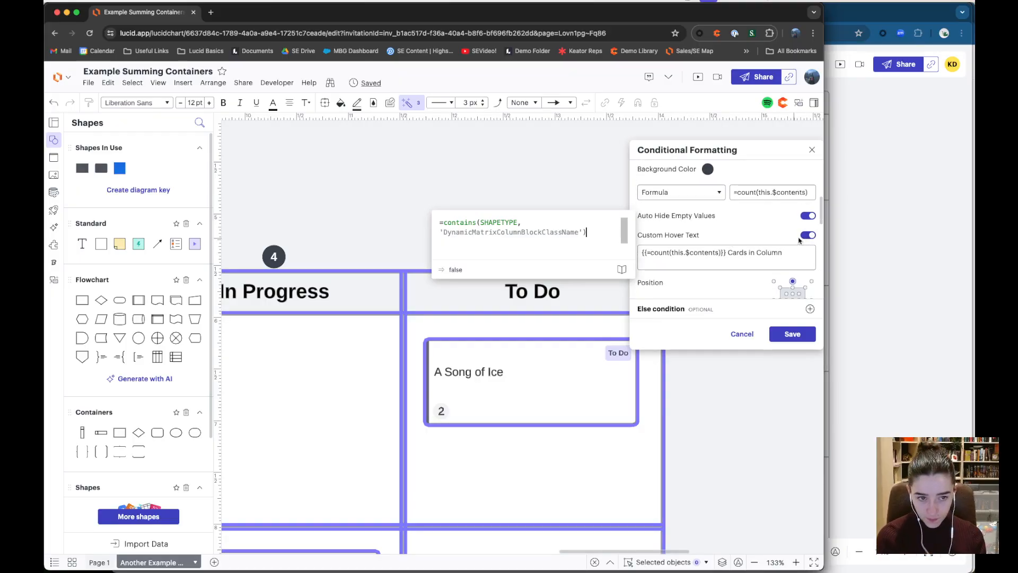
pyautogui.click(802, 237)
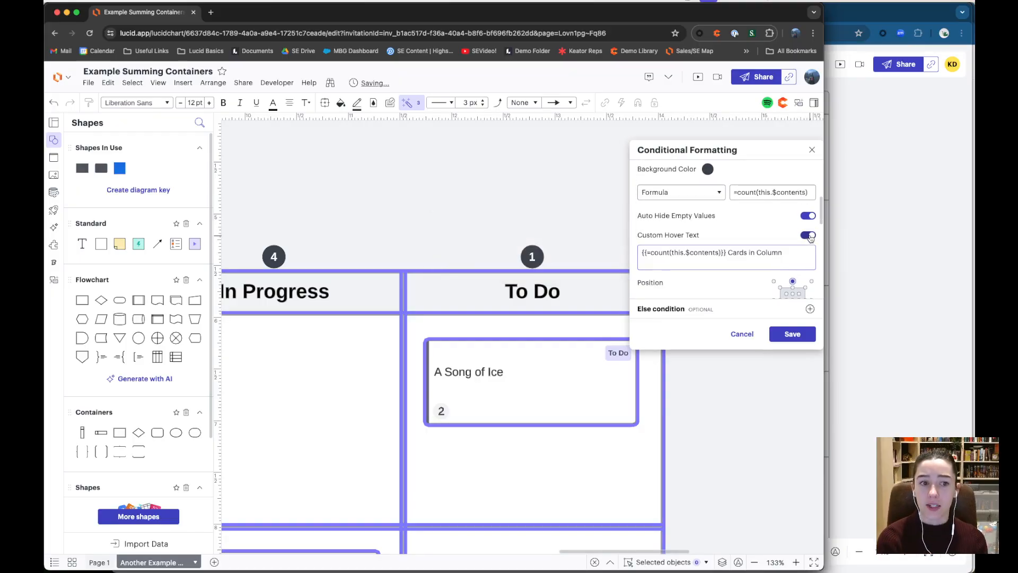
pyautogui.scroll(-1, 751, 240)
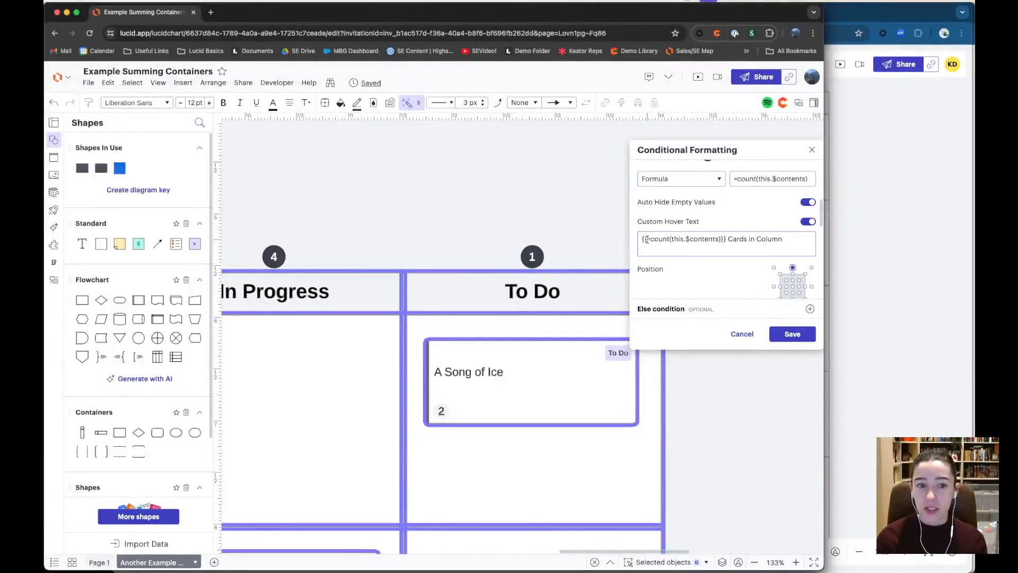
# - Examine the hover text's {{=count(this.$contents)}} formula and its 'Cards in Column' wording against the In Progress and To Do badges
pyautogui.moveTo(640, 238); pyautogui.dragTo(727, 239)
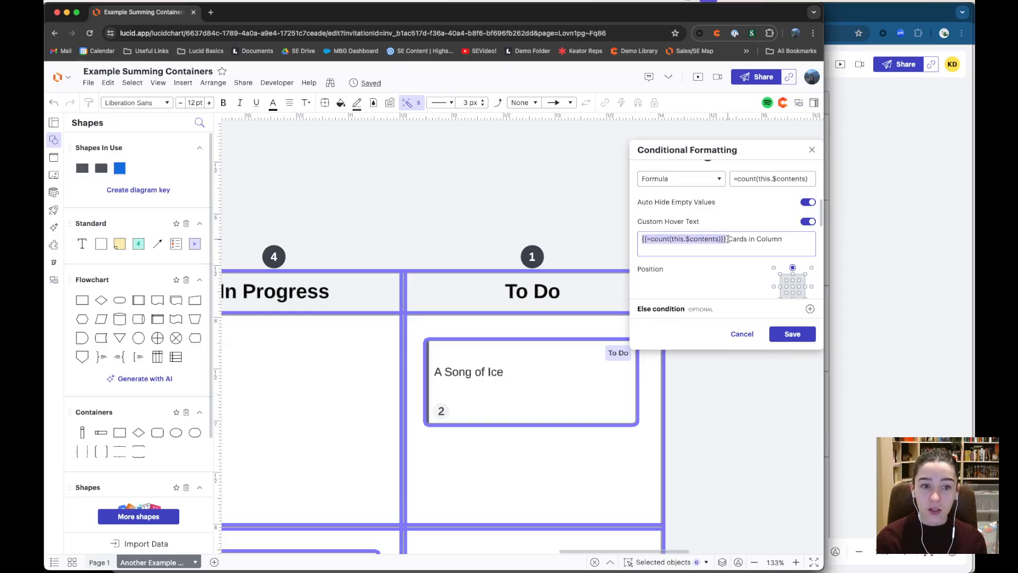
pyautogui.click(642, 240)
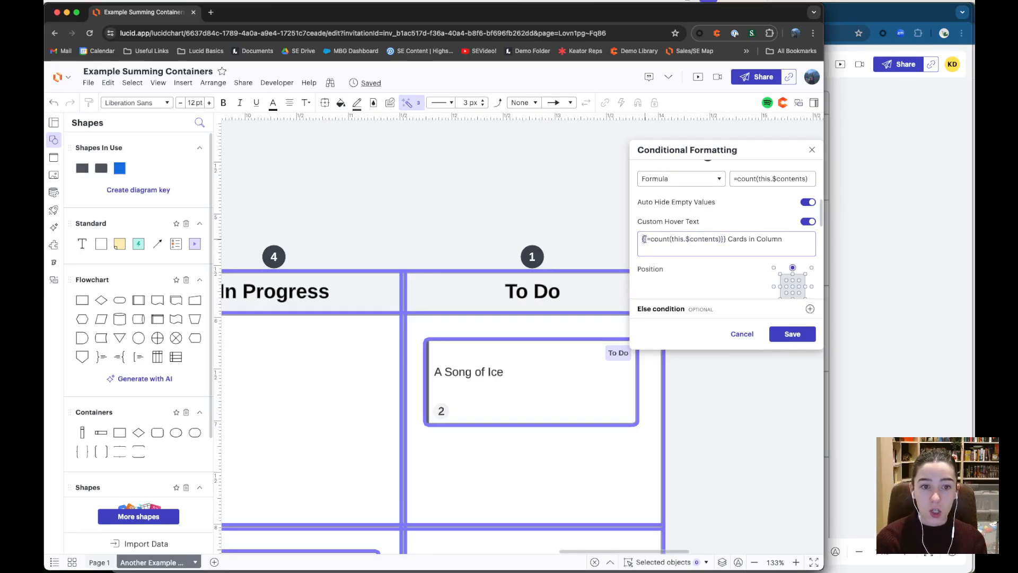
pyautogui.click(723, 239)
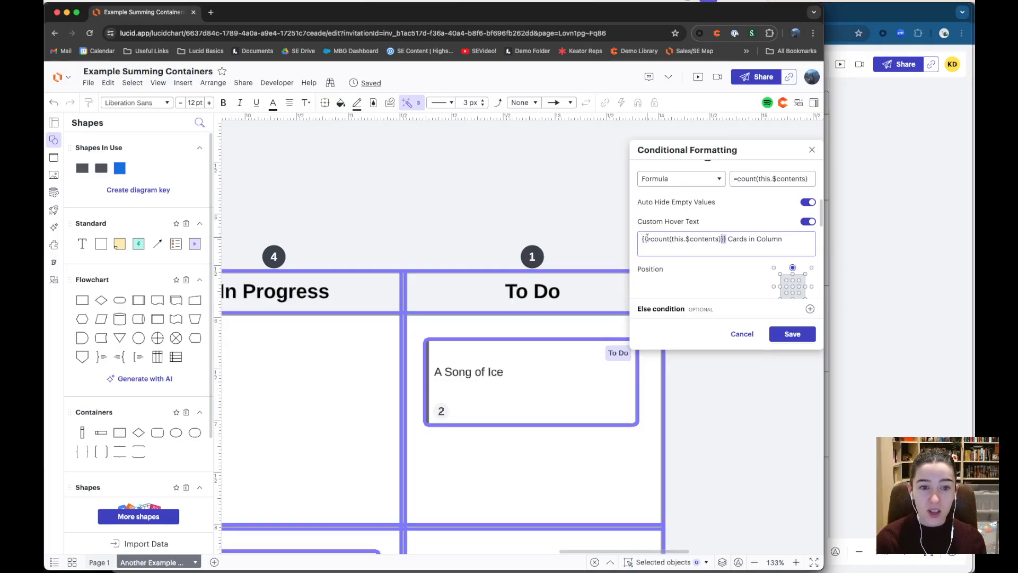
pyautogui.moveTo(647, 239); pyautogui.dragTo(718, 238)
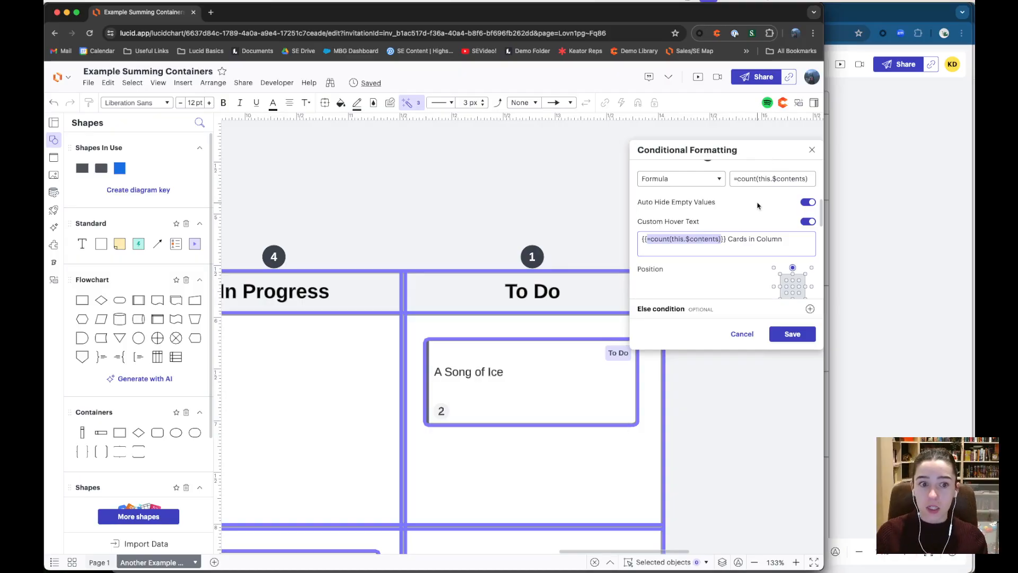
pyautogui.moveTo(730, 240); pyautogui.dragTo(784, 241)
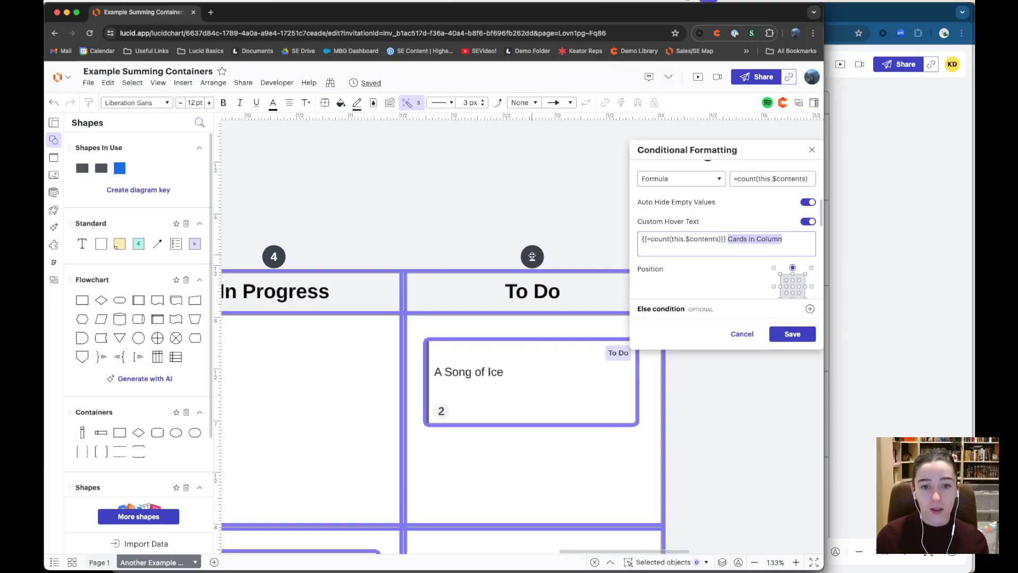
pyautogui.moveTo(533, 257)
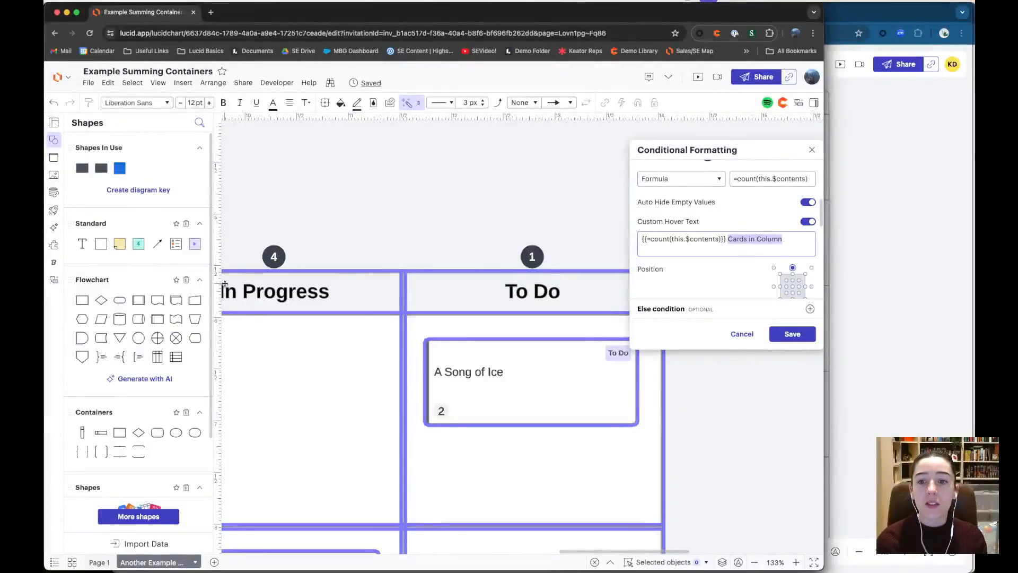
pyautogui.moveTo(274, 257)
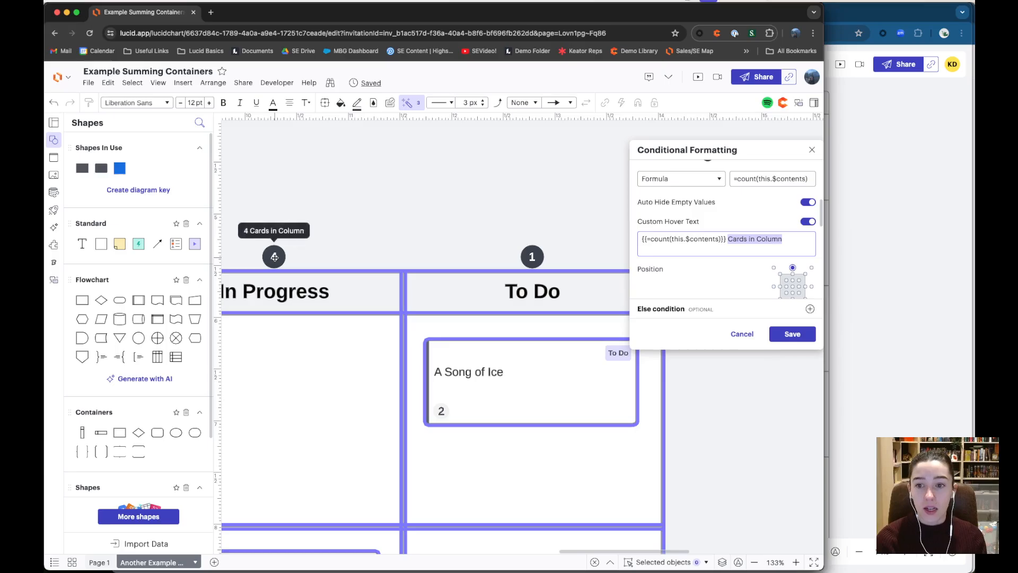
pyautogui.hscroll(-1, 274, 257)
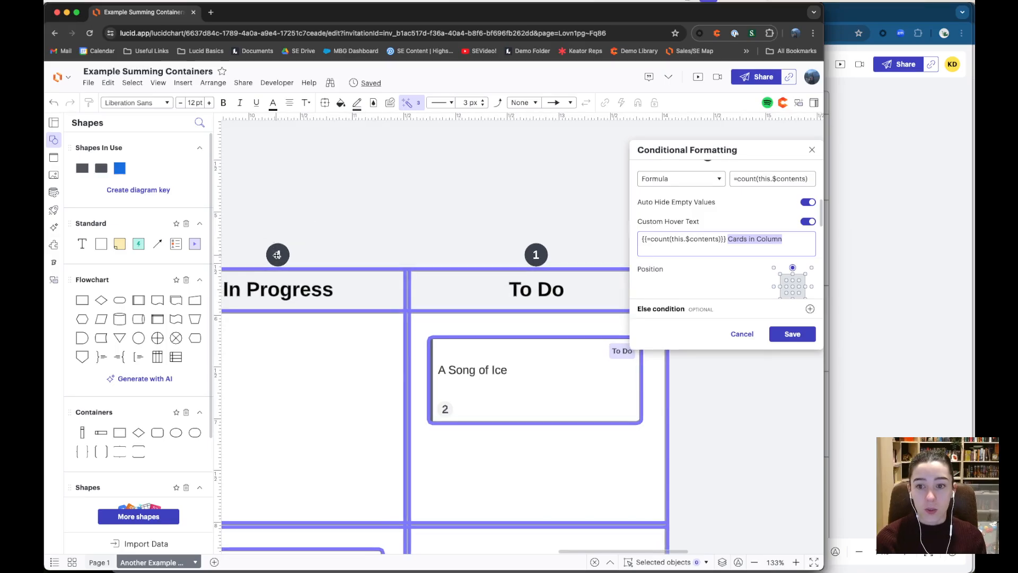
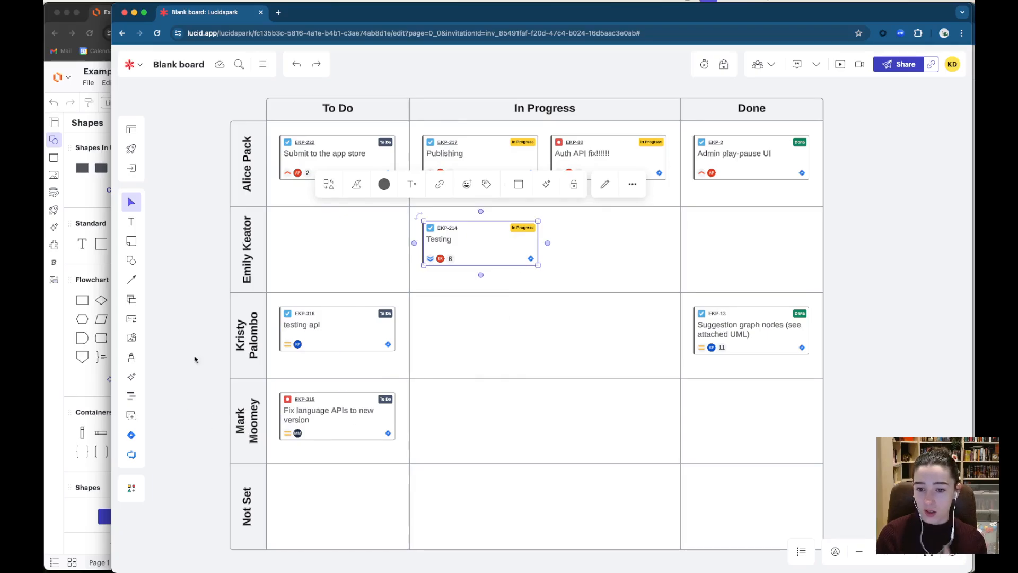
# - Switch to the Lucidspark Blank board and open it for editing in Lucidchart
pyautogui.click(189, 341)
pyautogui.click(139, 63)
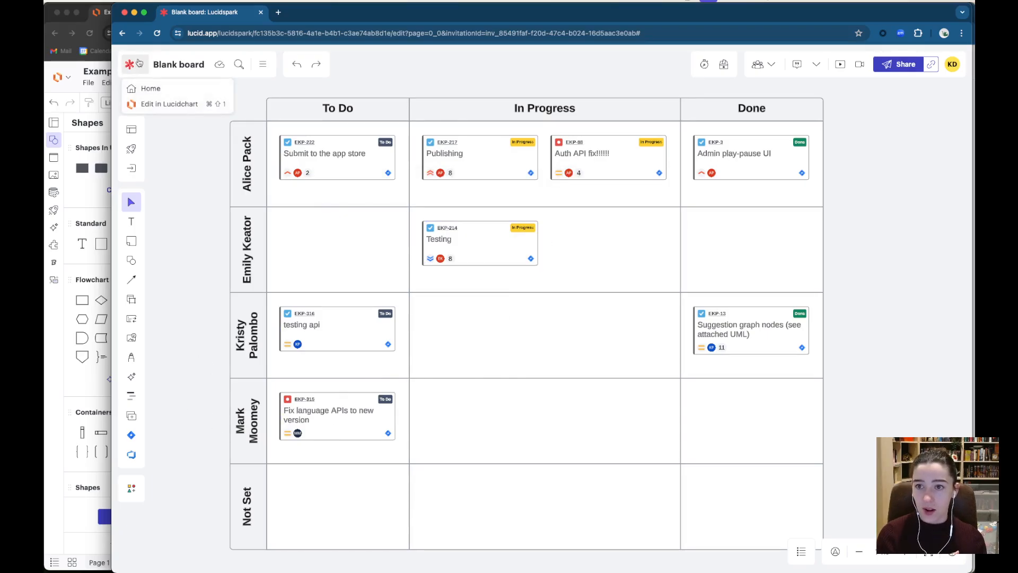
pyautogui.click(158, 104)
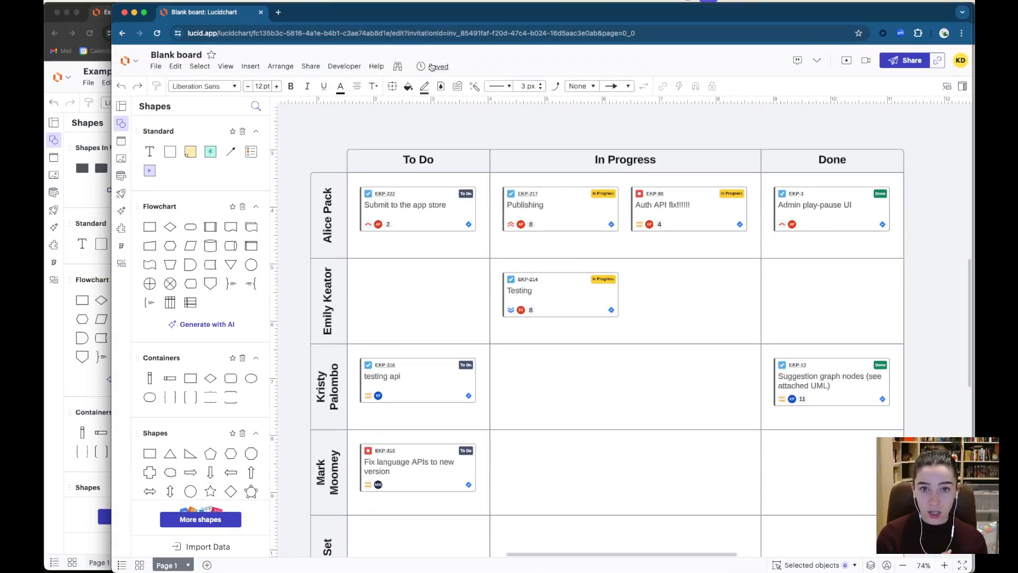
# - Create a new conditional formatting rule on the board with Formula as its condition type
pyautogui.click(474, 85)
pyautogui.click(551, 262)
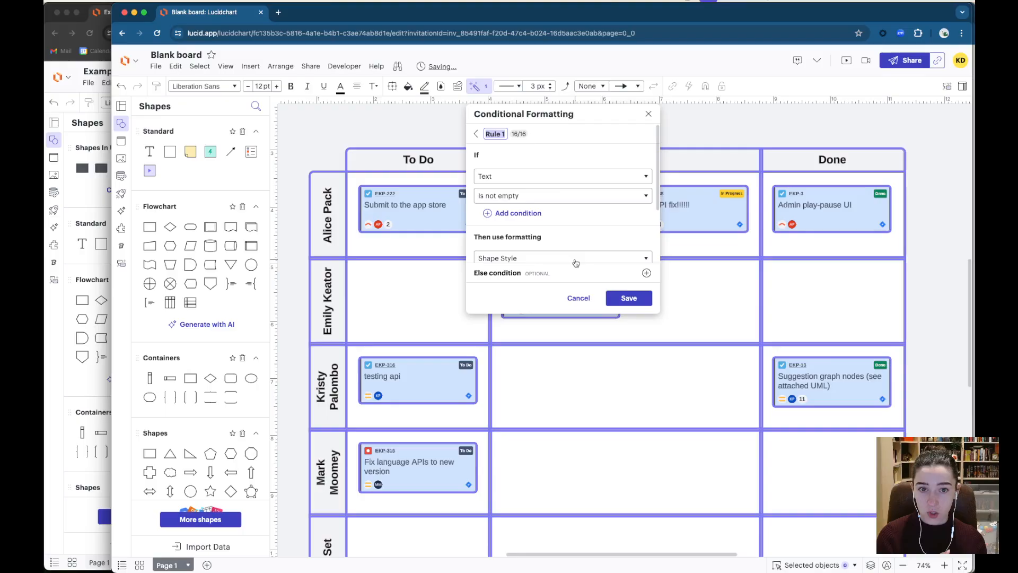
pyautogui.click(540, 177)
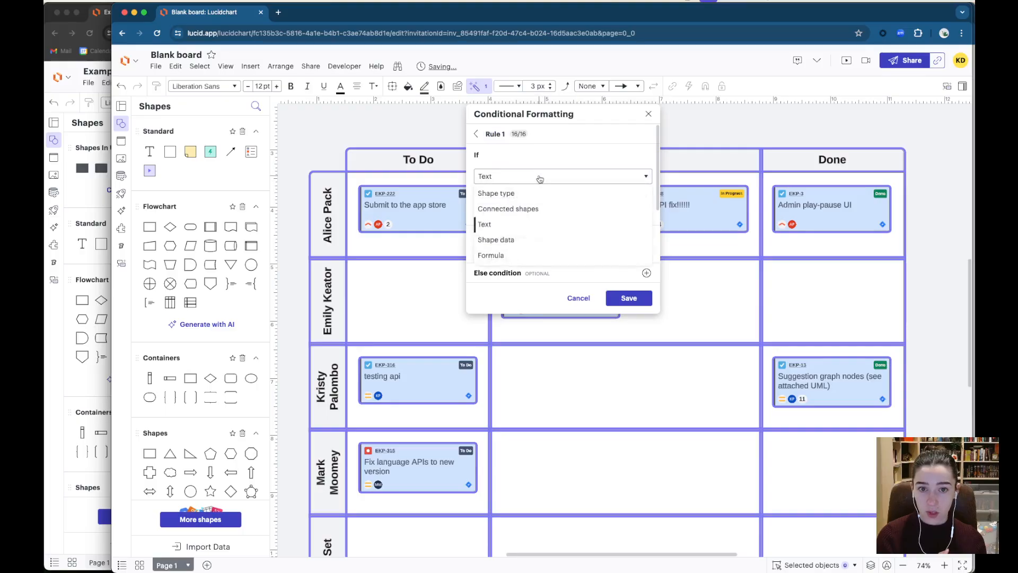
pyautogui.click(520, 255)
# - Set the rule's condition to =contains(shapetype, 'Column'), checking the class name in the Example Summing Containers document's rule
pyautogui.write('=')
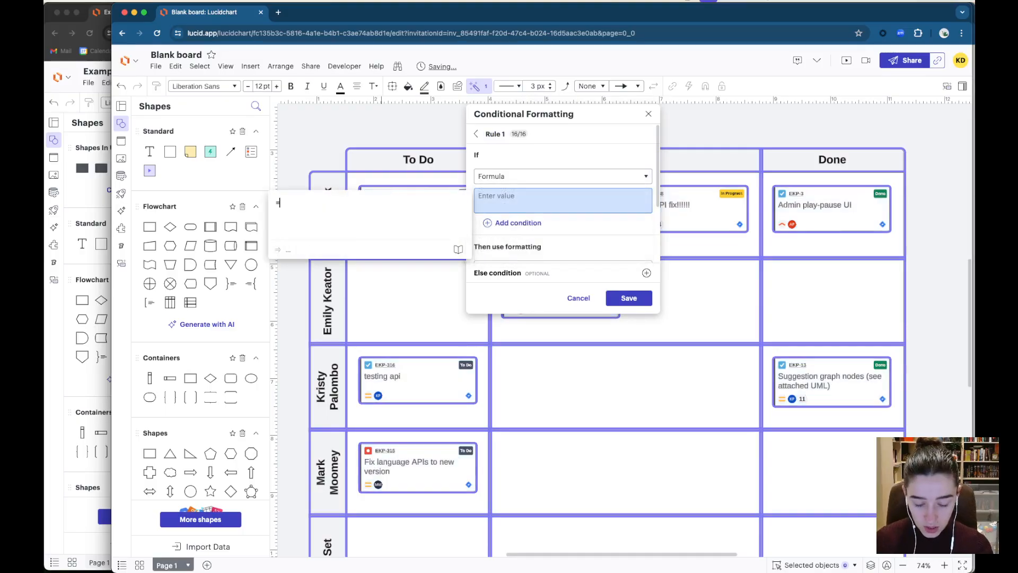
pyautogui.write('contains(shapety')
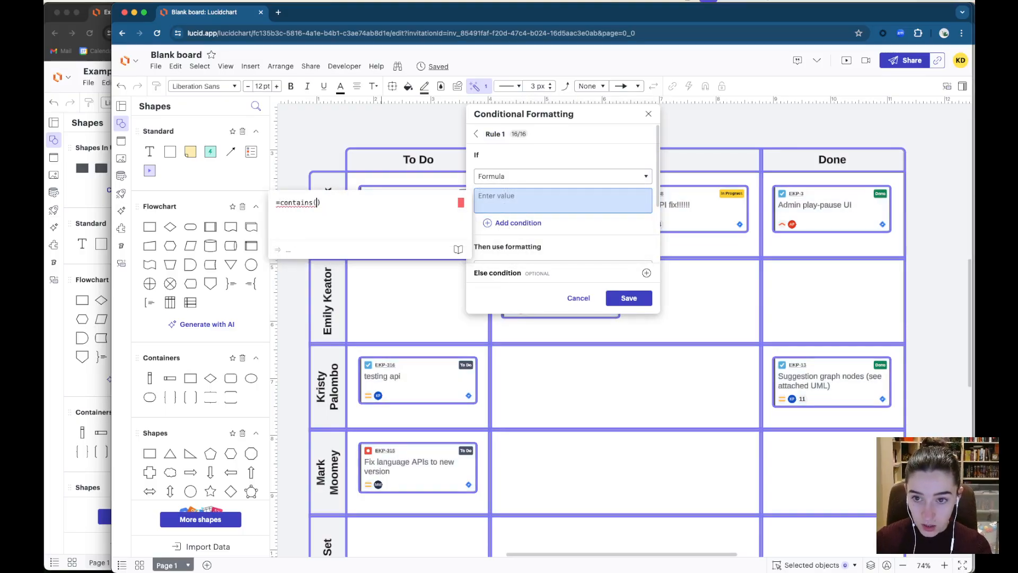
pyautogui.write("pe, '")
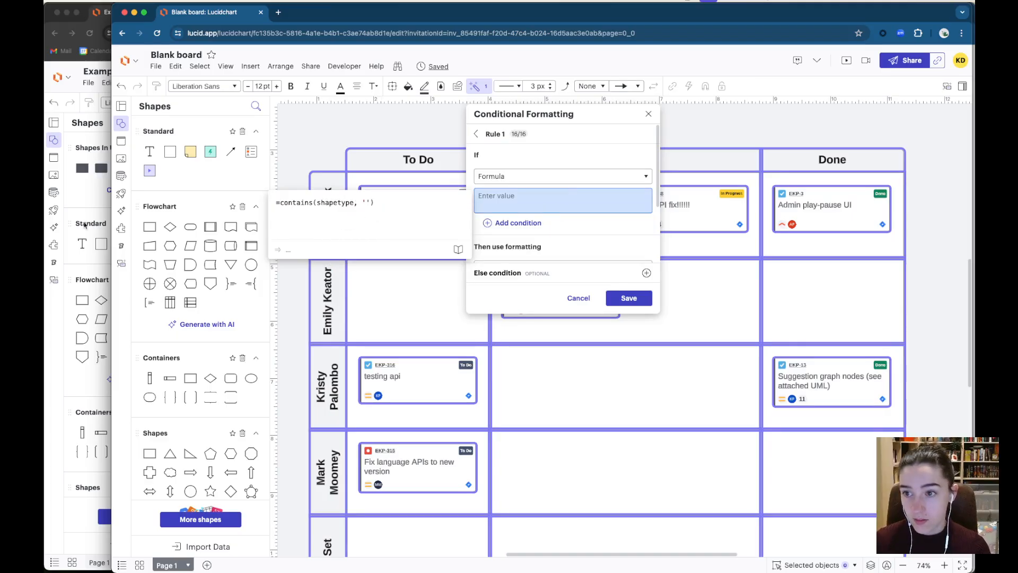
pyautogui.click(68, 222)
pyautogui.click(713, 227)
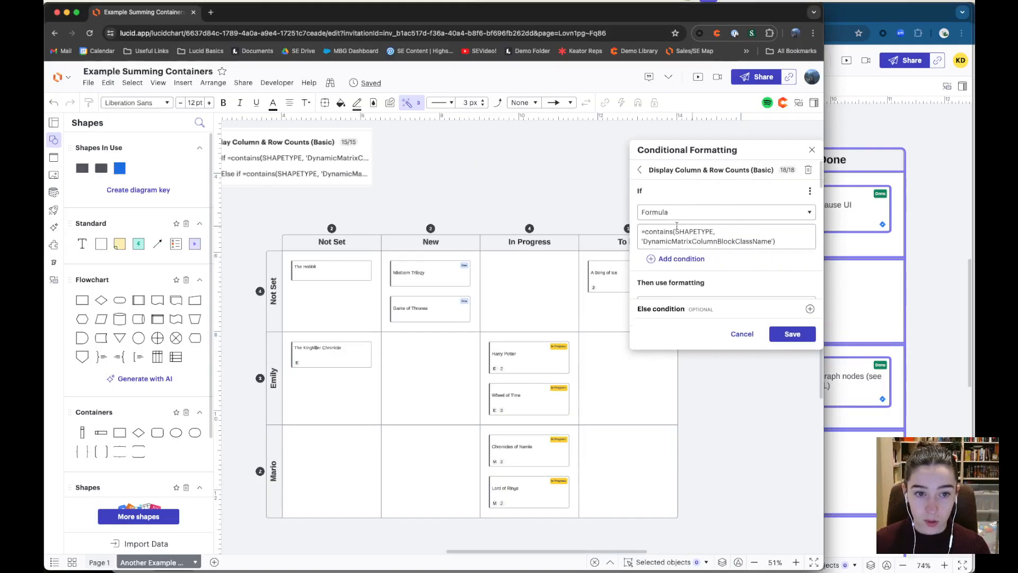
pyautogui.click(699, 240)
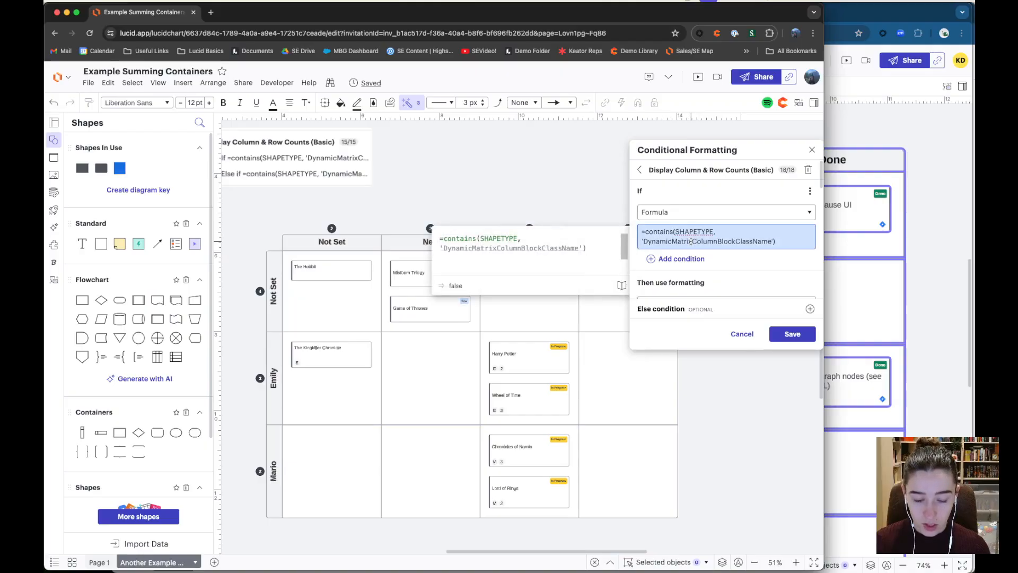
pyautogui.click(862, 183)
pyautogui.write("'Column")
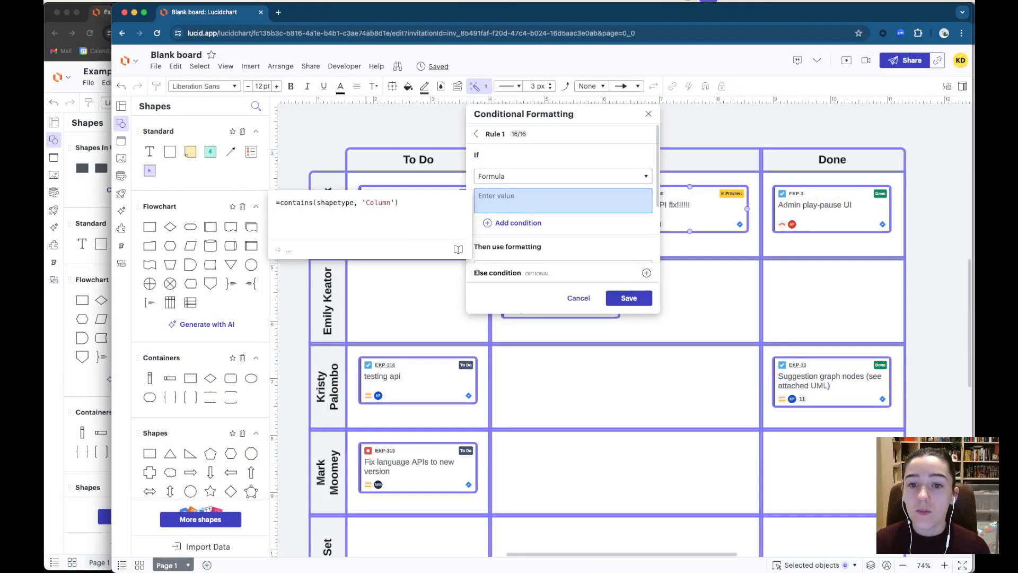
pyautogui.press('Return')
# - Set the rule's formatting to Icons and check the icons placed on the matrix columns
pyautogui.scroll(-3, 601, 193)
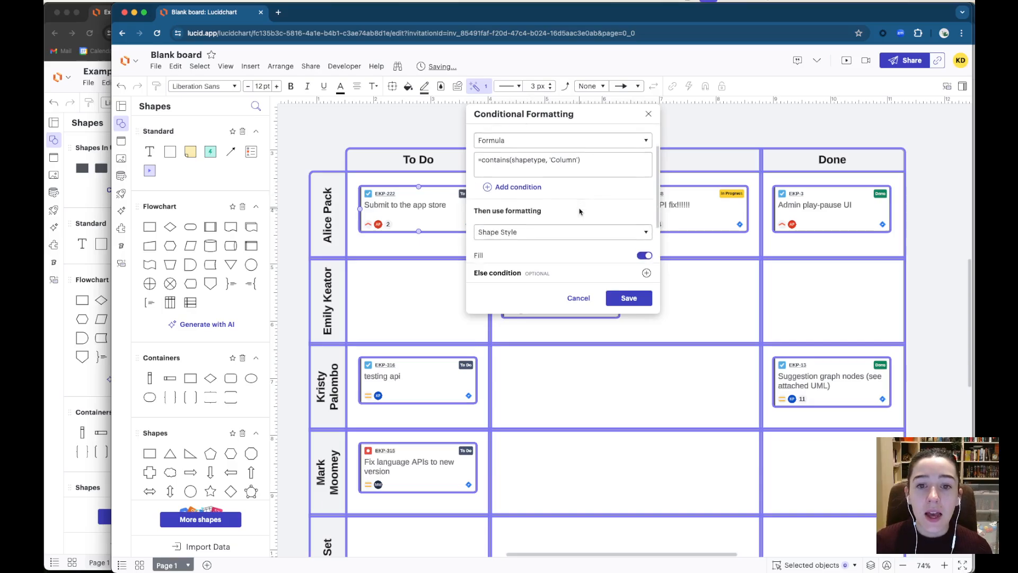
pyautogui.click(569, 210)
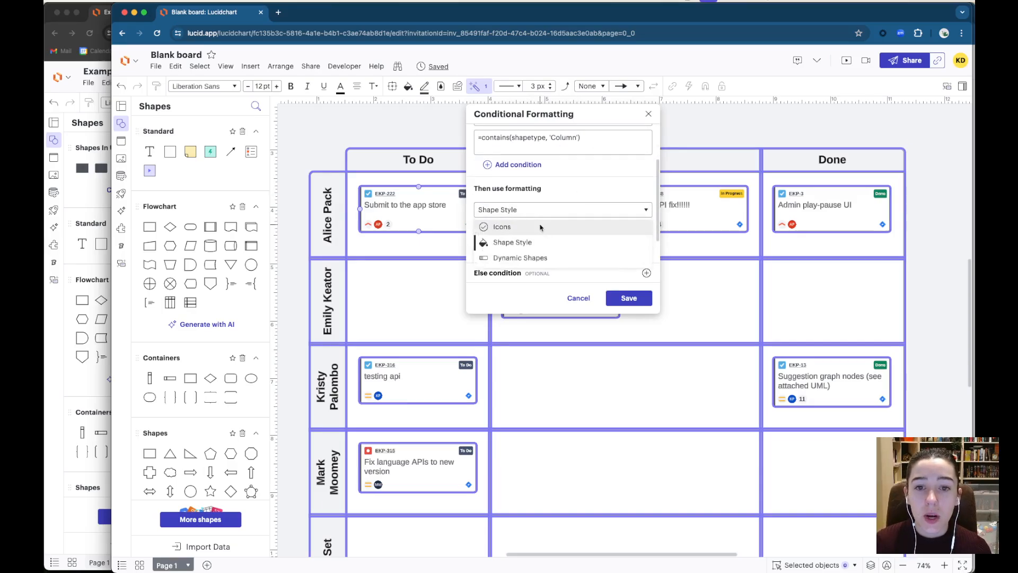
pyautogui.click(541, 228)
pyautogui.moveTo(904, 150)
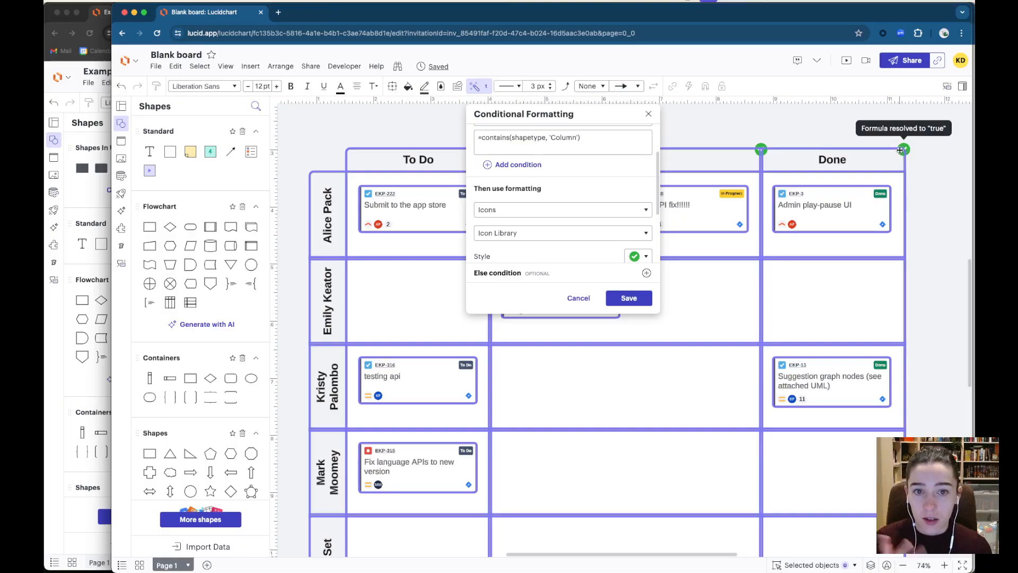
# - Change the rule's icon type to Text Badge and set its background color to dark grey
pyautogui.click(497, 234)
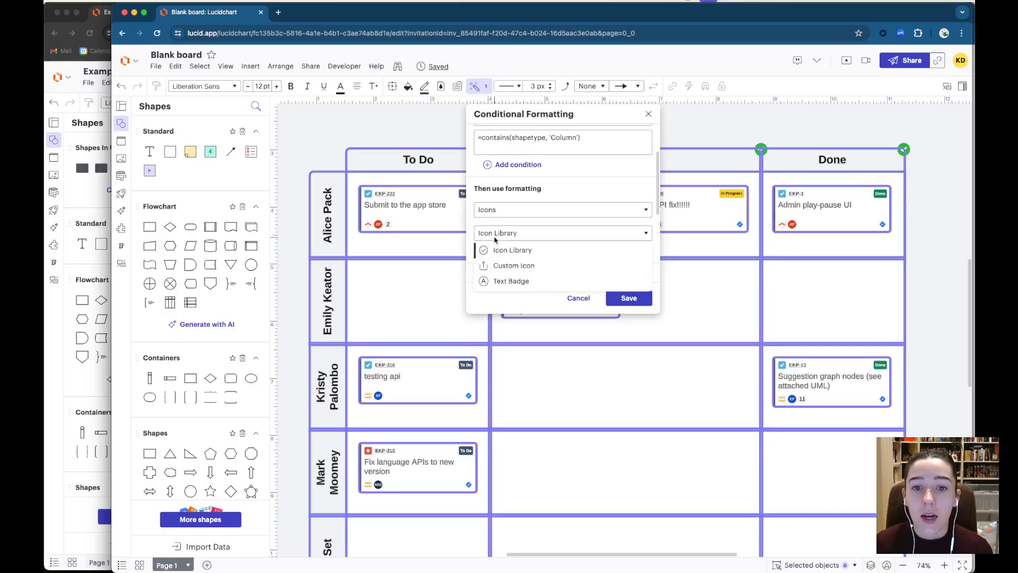
pyautogui.click(499, 281)
pyautogui.scroll(-2, 544, 249)
pyautogui.click(544, 197)
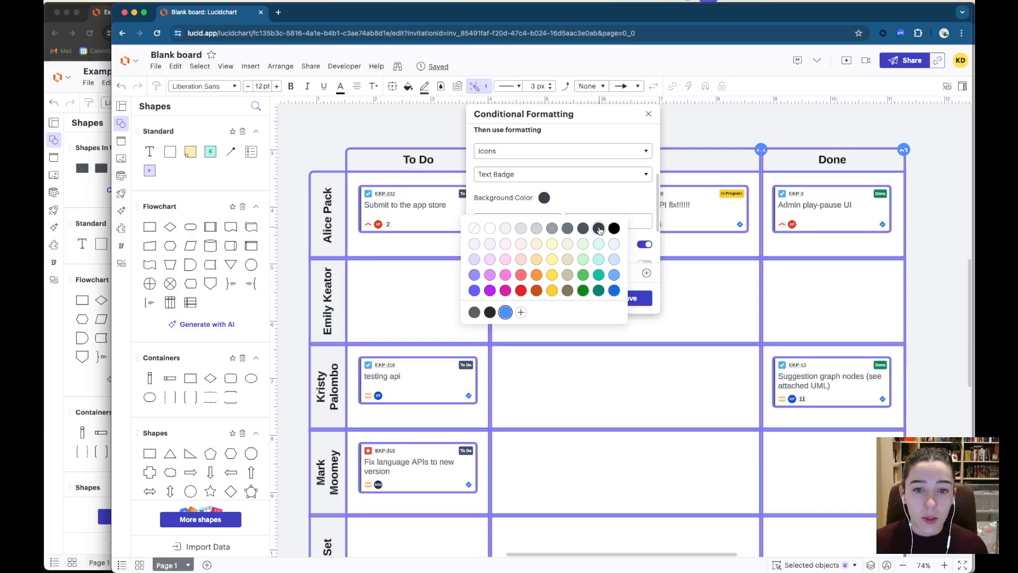
pyautogui.click(598, 229)
# - Switch the badge text from custom text to Formula and set it to =count(this.$contents)
pyautogui.scroll(-1, 562, 197)
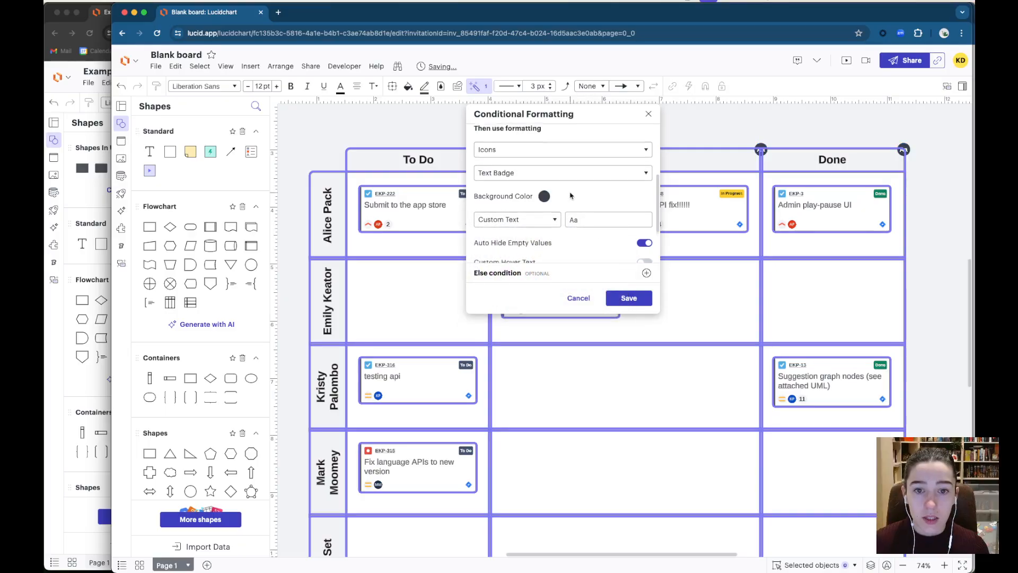
pyautogui.click(517, 195)
pyautogui.click(521, 241)
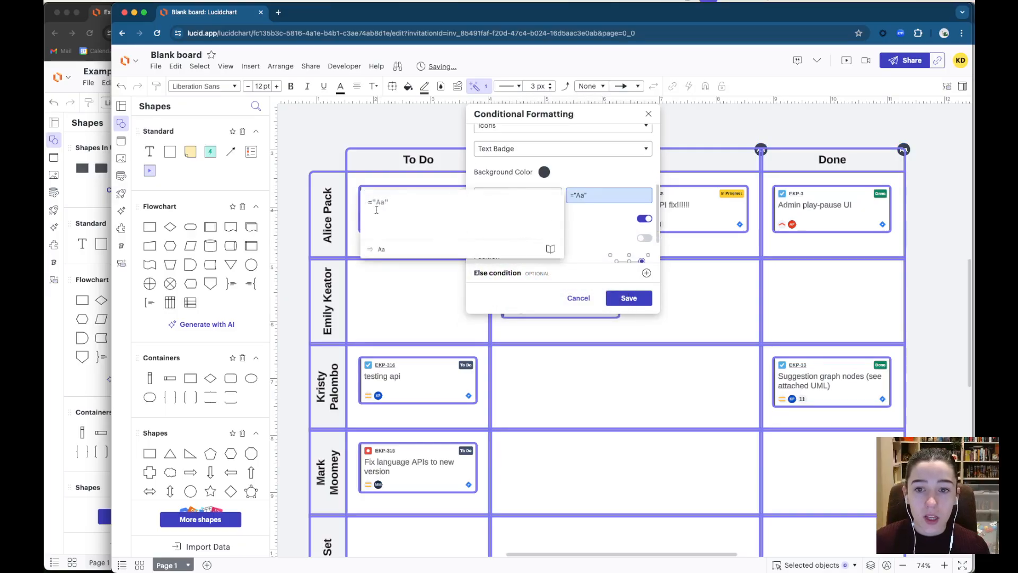
pyautogui.moveTo(372, 201); pyautogui.dragTo(431, 201)
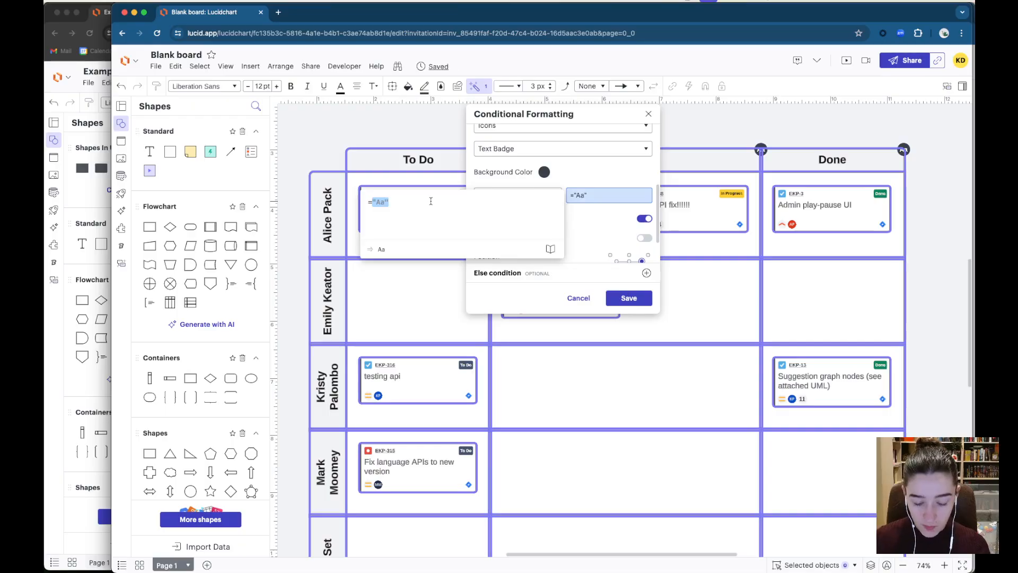
pyautogui.write('count(this.$cont')
pyautogui.press('Tab')
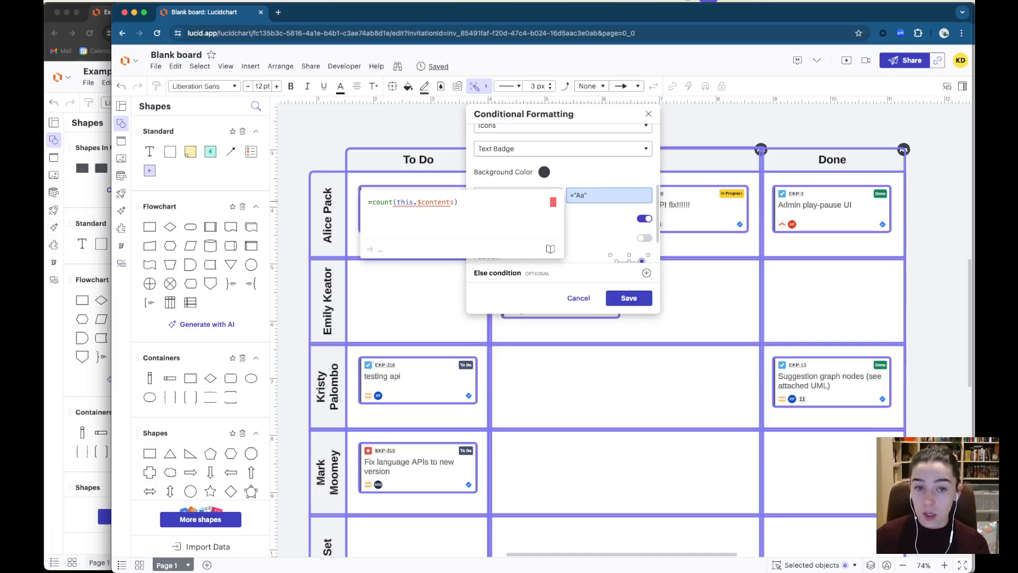
pyautogui.press('Return')
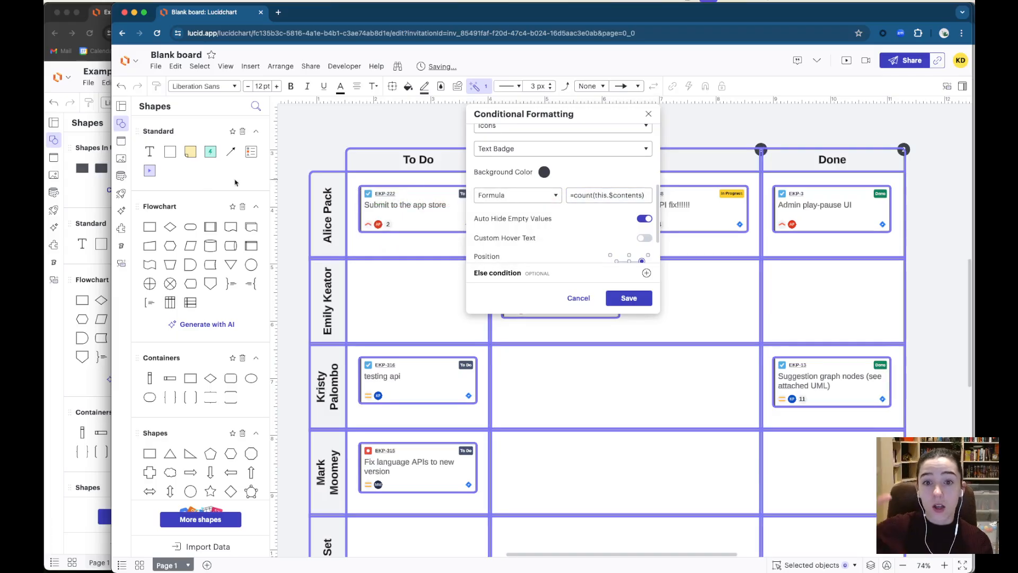
# - Extend the badge formula to reference the cards' field, making it =count(this.$contents."Story point estimate")
pyautogui.click(586, 197)
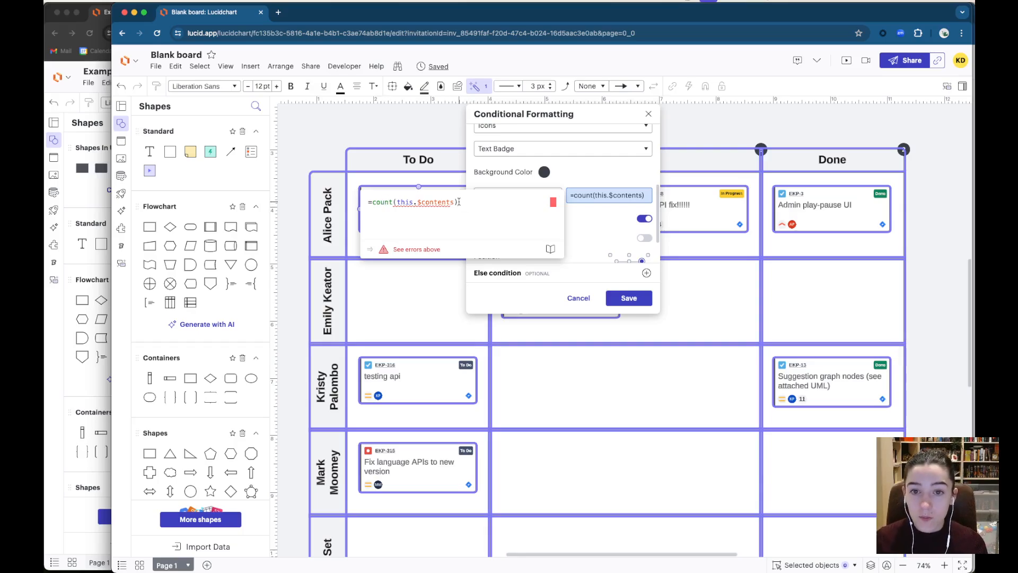
pyautogui.press('BackSpace')
pyautogui.write('.')
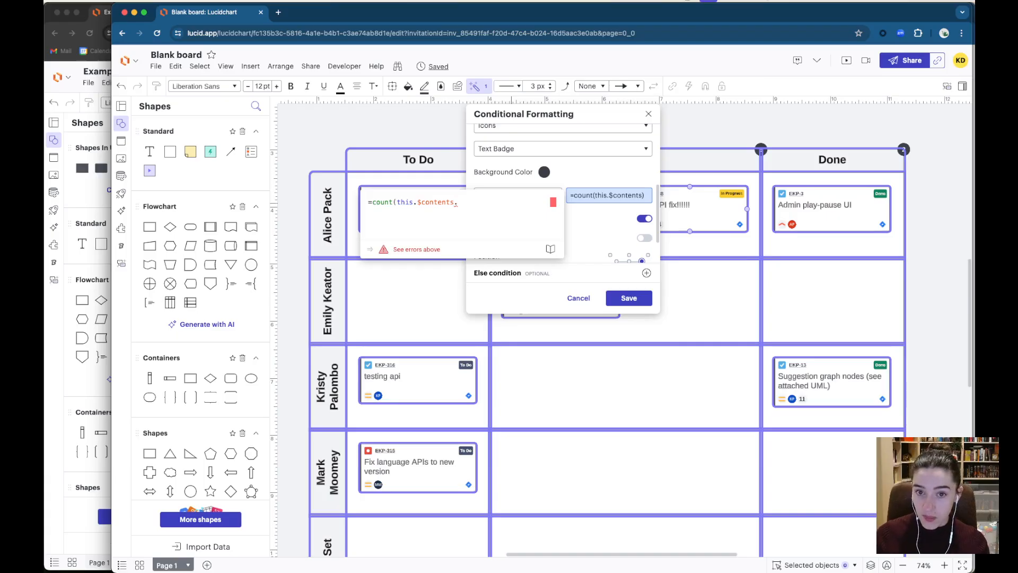
pyautogui.moveTo(456, 201)
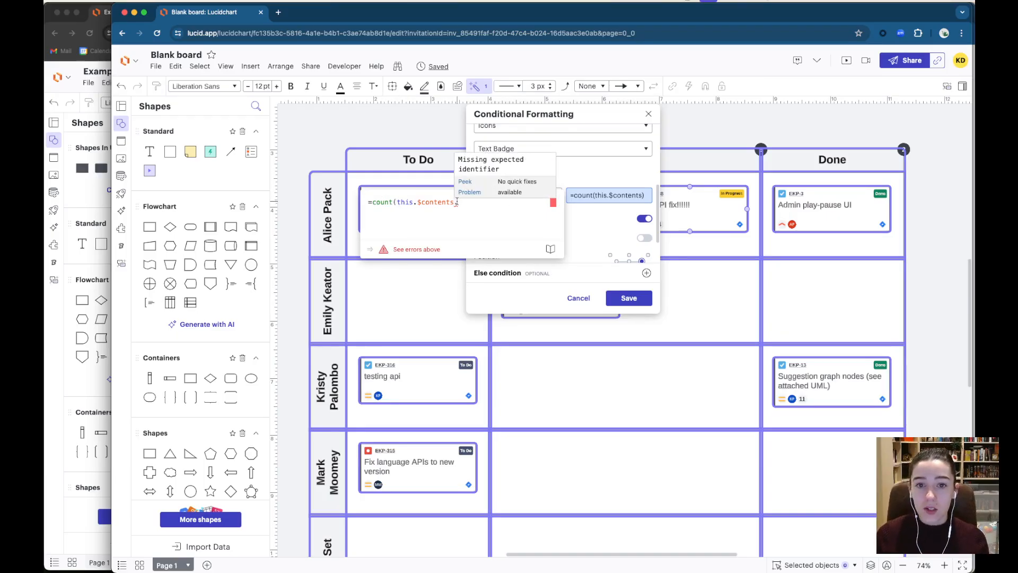
pyautogui.write('"')
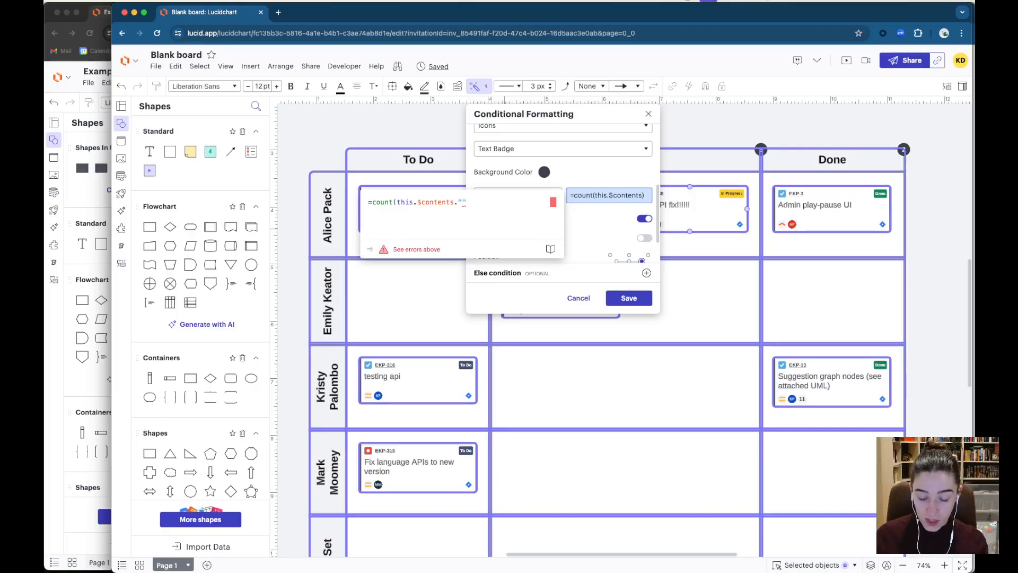
pyautogui.write('Story poin')
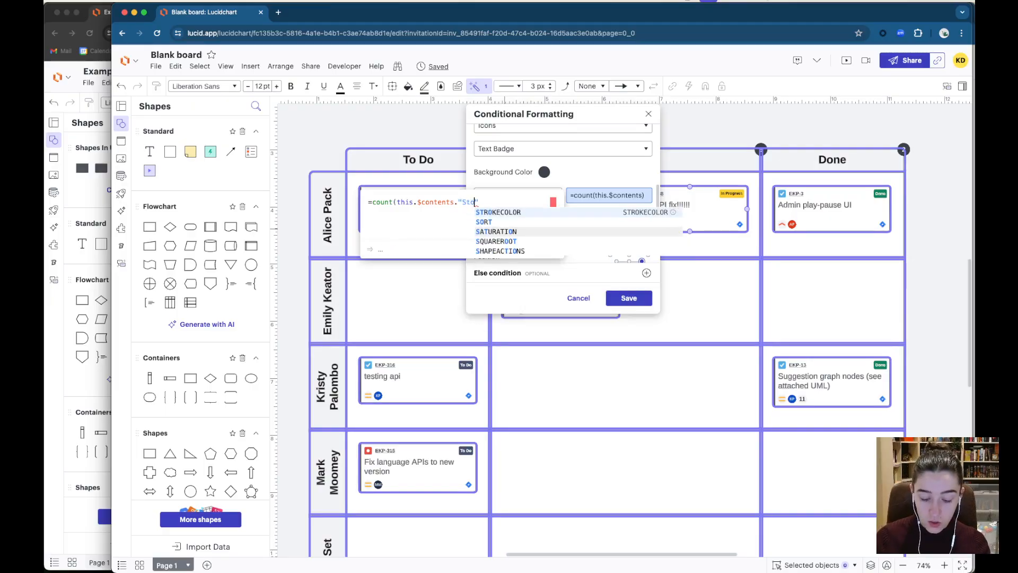
pyautogui.write('t estimate')
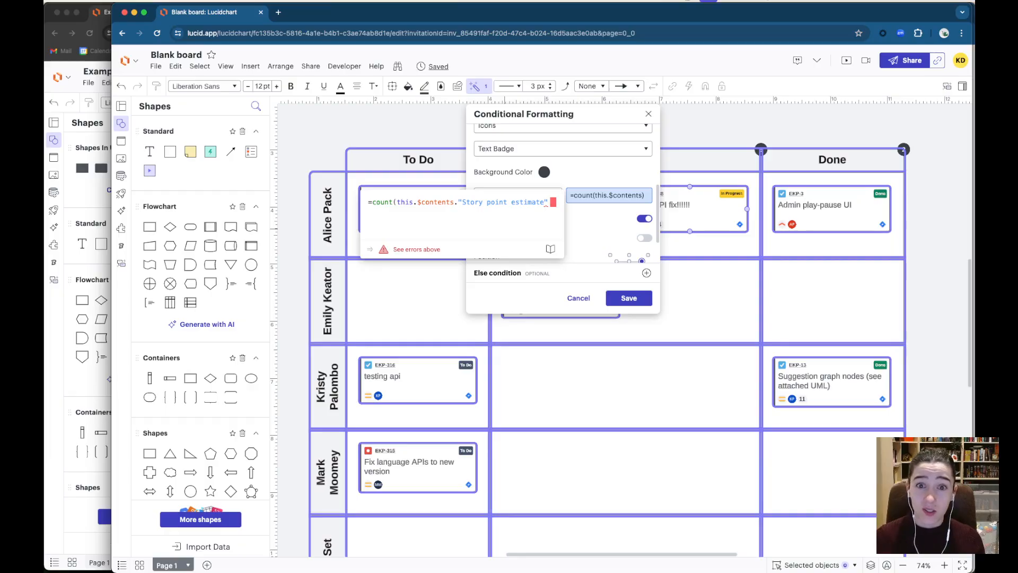
pyautogui.write(')')
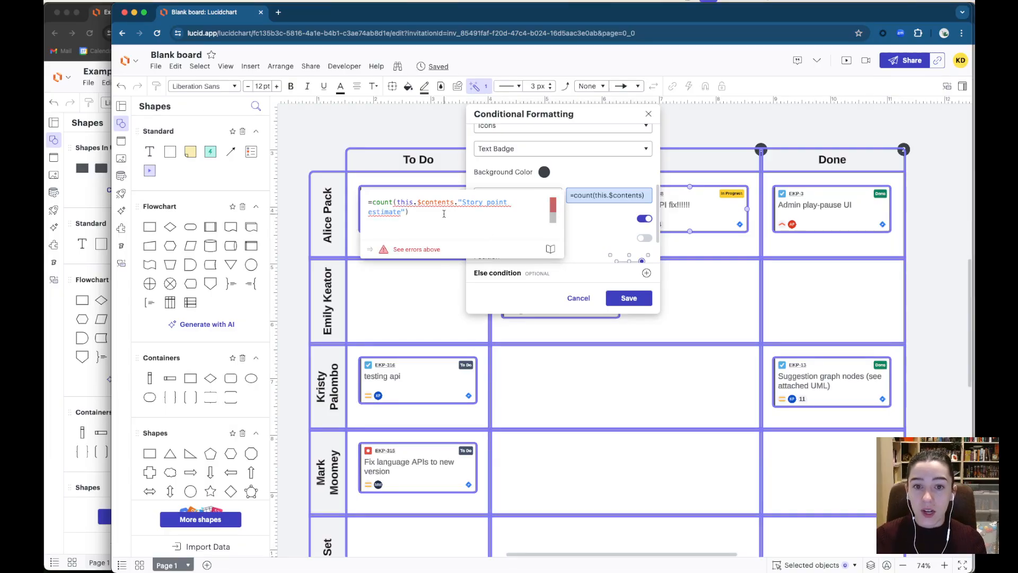
# - Replace the count function with sum so the badge formula is =sum(this.$contents."Story point estimate"), and apply it
pyautogui.doubleClick(381, 202)
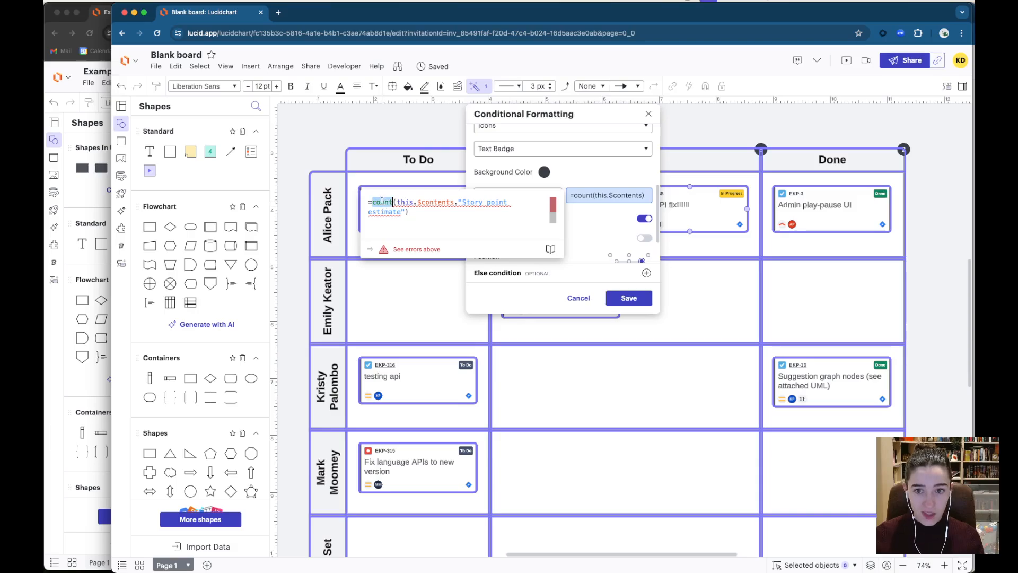
pyautogui.write('sum')
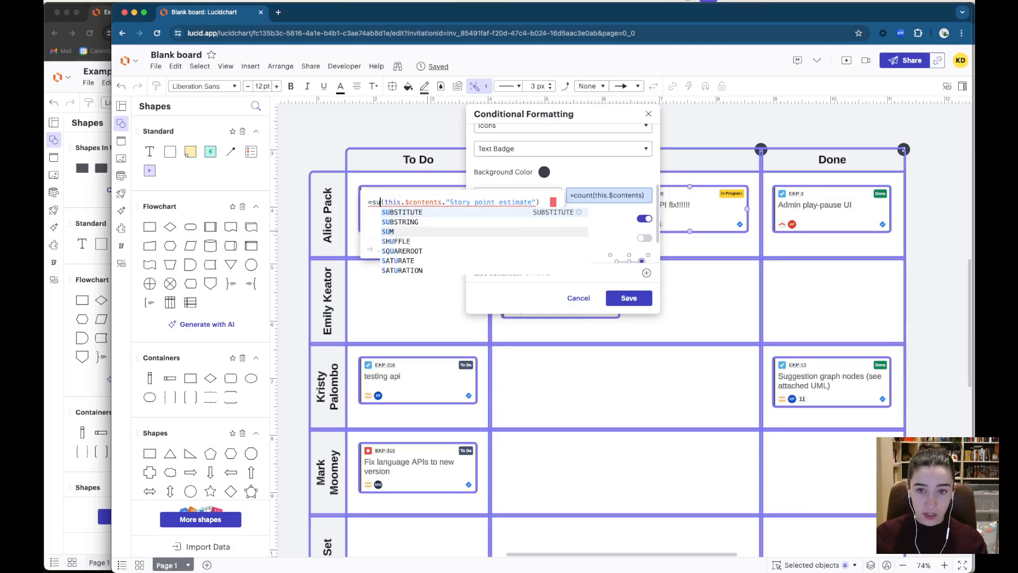
pyautogui.click(544, 202)
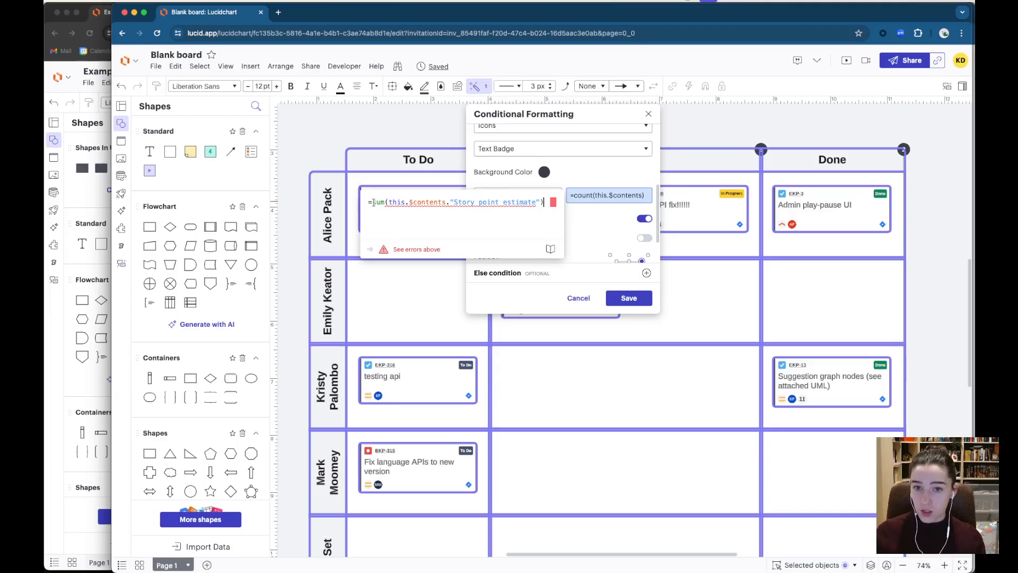
pyautogui.moveTo(387, 202)
pyautogui.moveTo(388, 202); pyautogui.dragTo(447, 201)
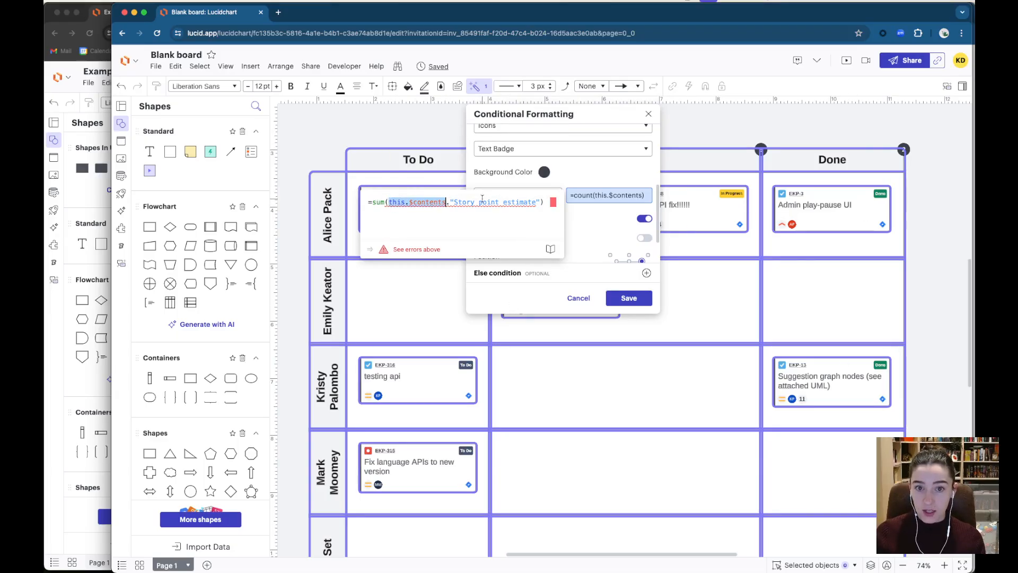
pyautogui.moveTo(450, 202); pyautogui.dragTo(541, 201)
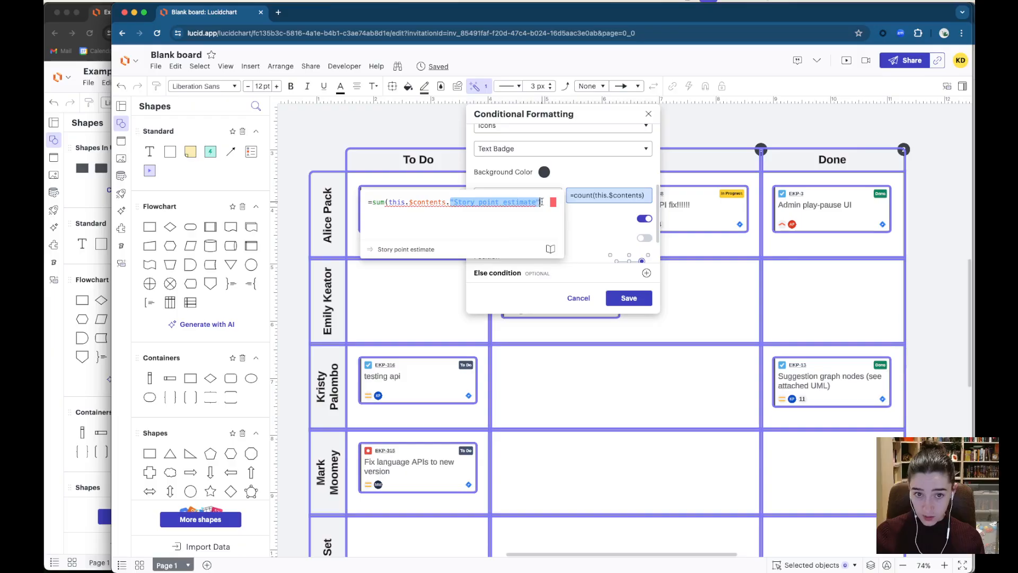
pyautogui.moveTo(375, 202); pyautogui.dragTo(414, 202)
pyautogui.press('Return')
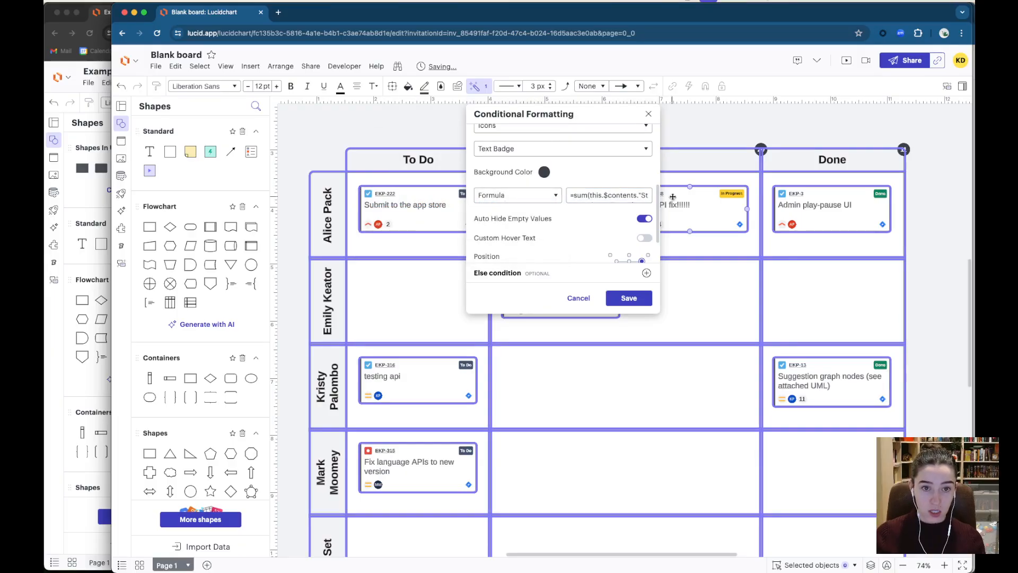
# - Copy the full badge formula and enable Custom Hover Text for the badge
pyautogui.click(628, 195)
pyautogui.press('super+a')
pyautogui.press('super+c')
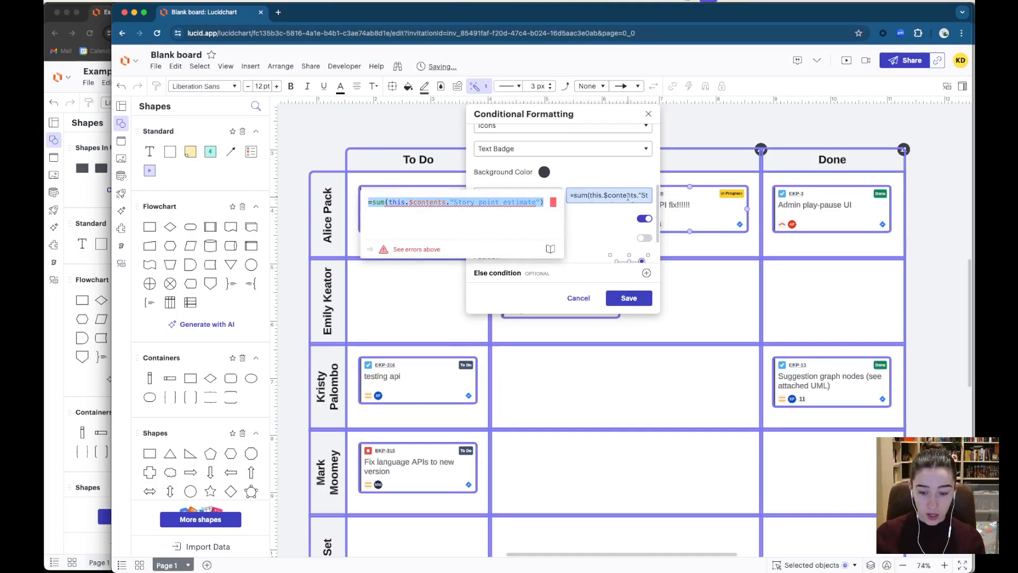
pyautogui.click(645, 238)
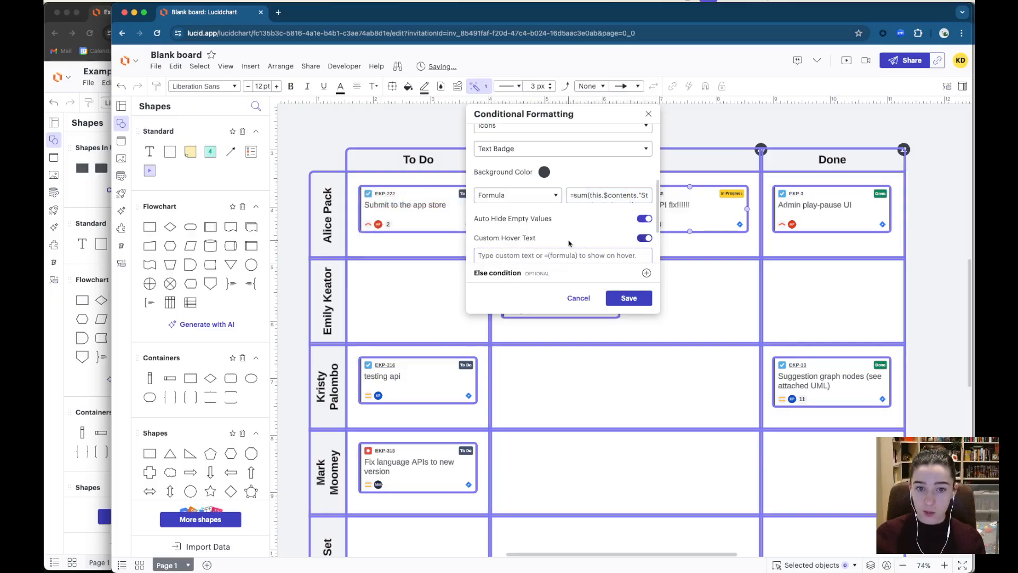
pyautogui.scroll(-2, 569, 243)
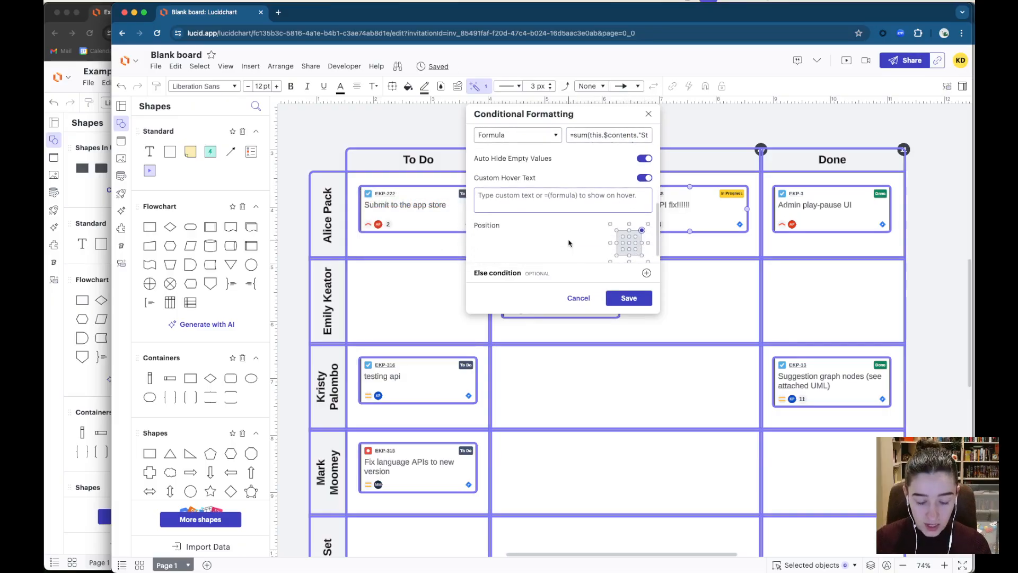
# - Set the badge's hover text to Total Story Points in Column: {{=sum(this.$contents."Story point estimate")}}
pyautogui.write('Total Story Points: ')
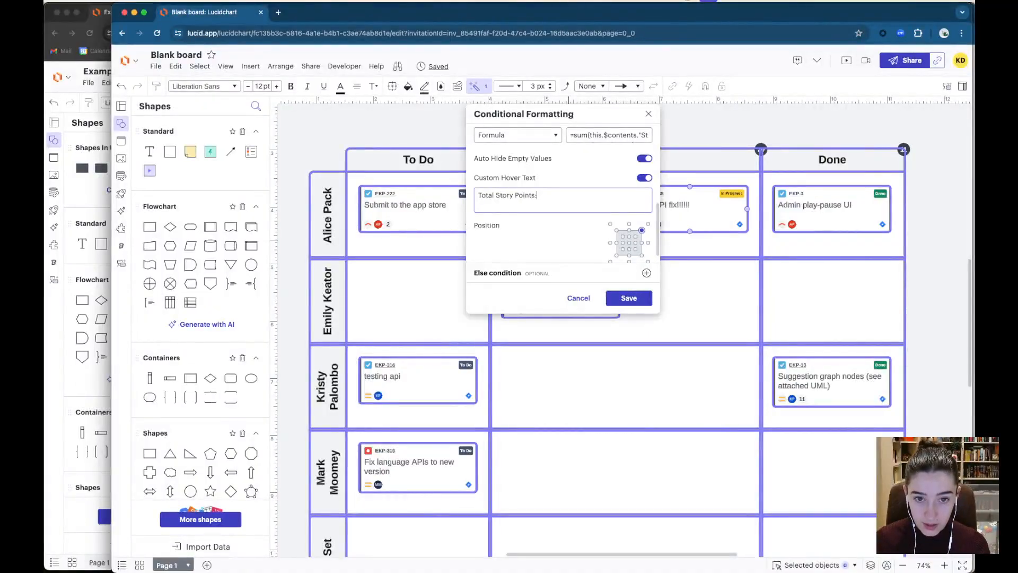
pyautogui.press('BackSpace')
pyautogui.press('BackSpace')
pyautogui.write('in')
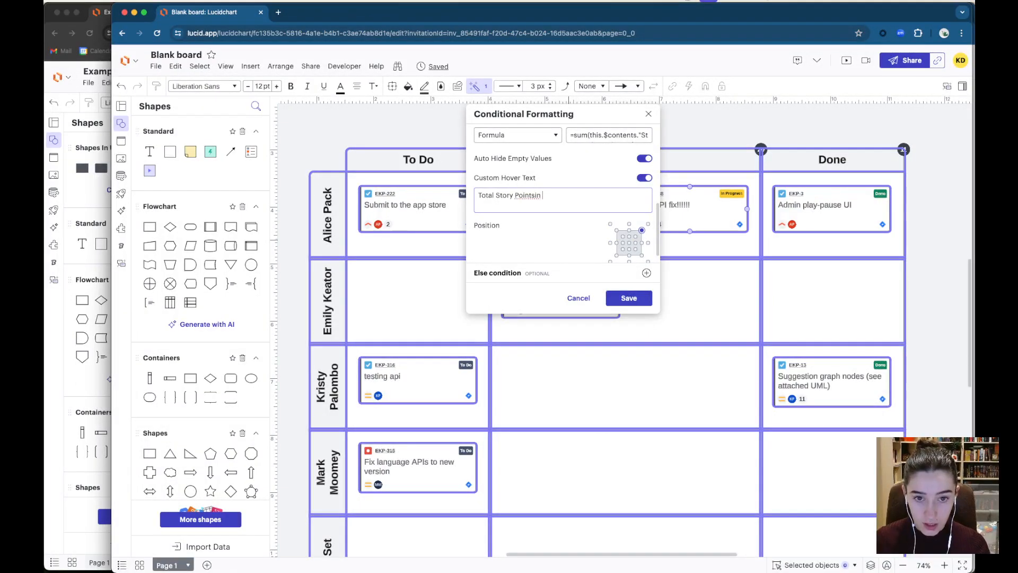
pyautogui.press('BackSpace')
pyautogui.press('BackSpace')
pyautogui.press('BackSpace')
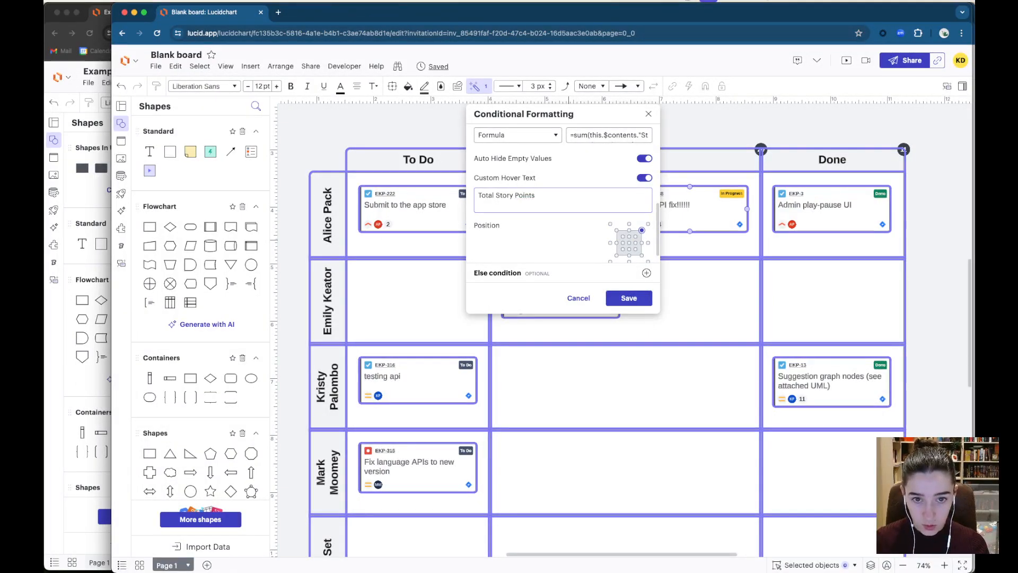
pyautogui.write('Column: {{')
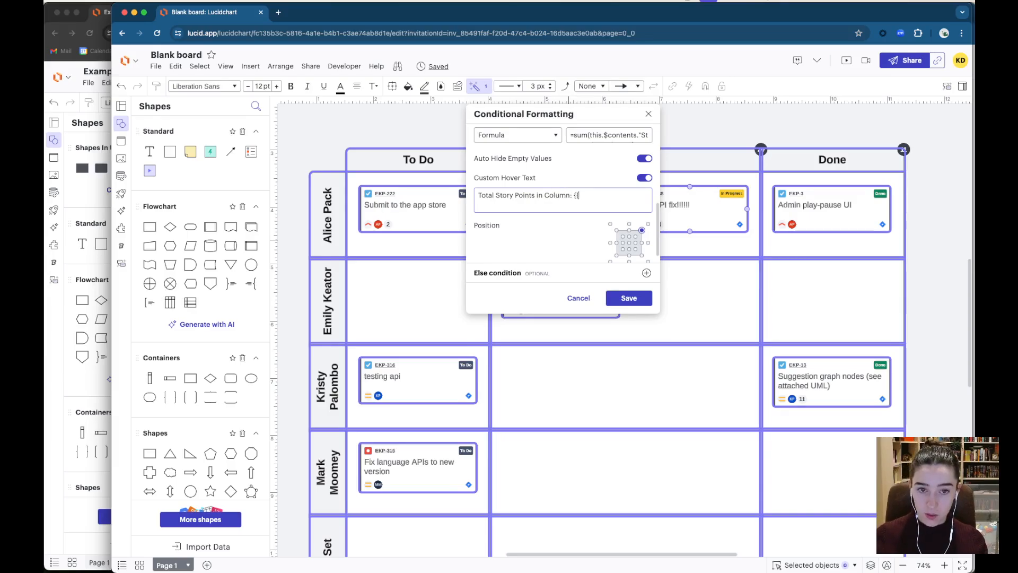
pyautogui.press('super+v')
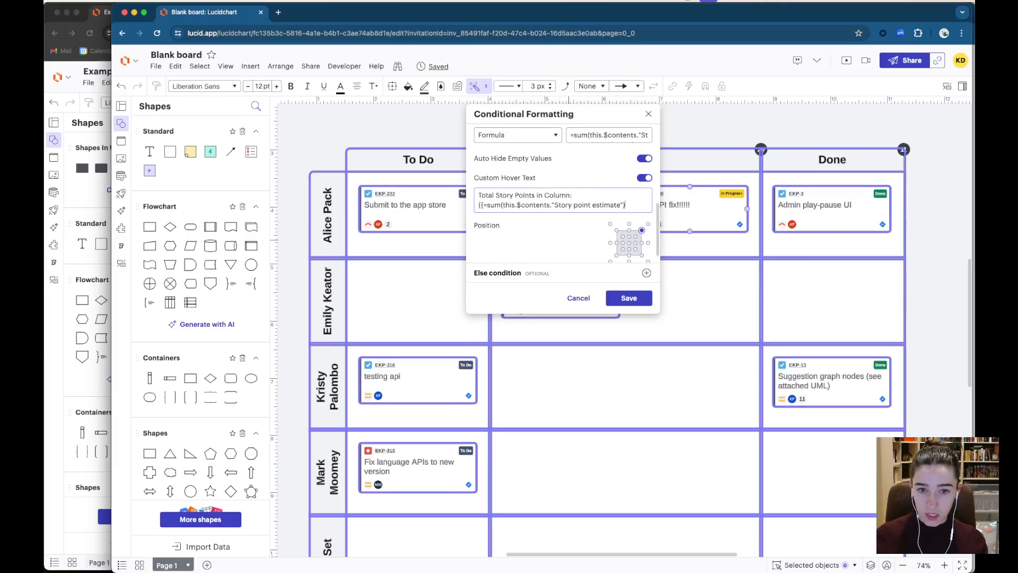
pyautogui.write('}}')
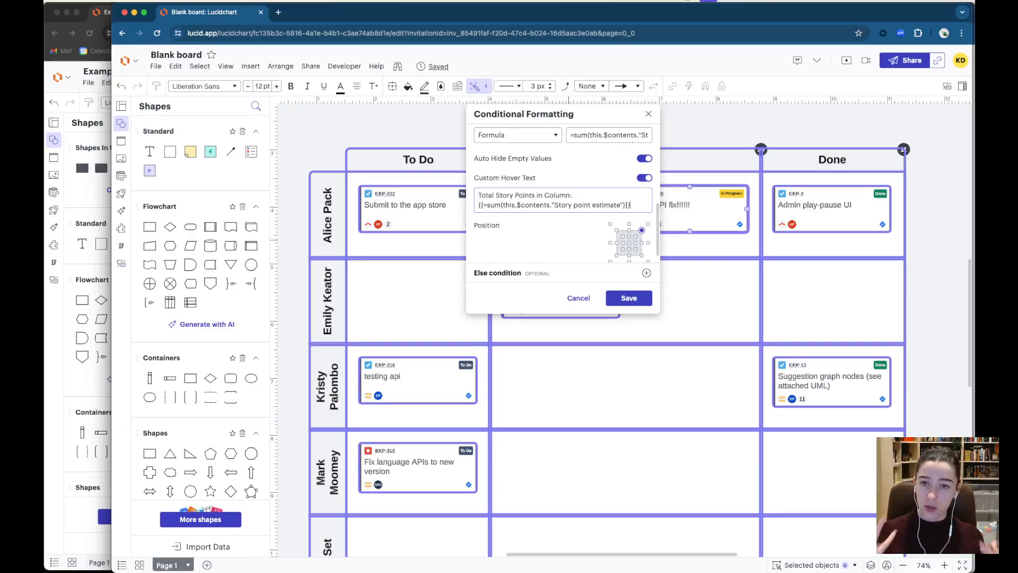
# - Position the badge above the top centre of each column and check its hover text and the rule's settings
pyautogui.click(629, 224)
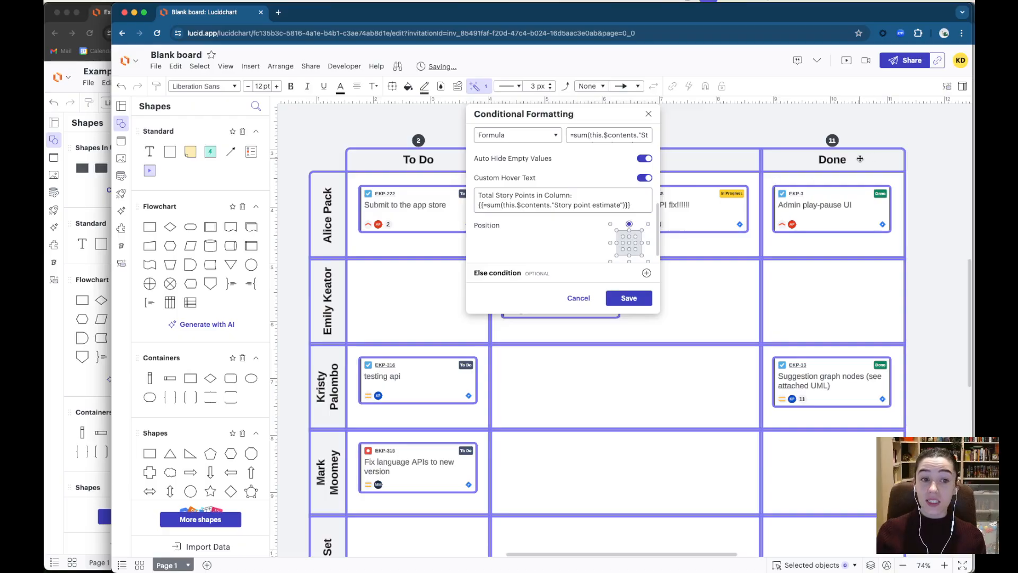
pyautogui.moveTo(833, 141)
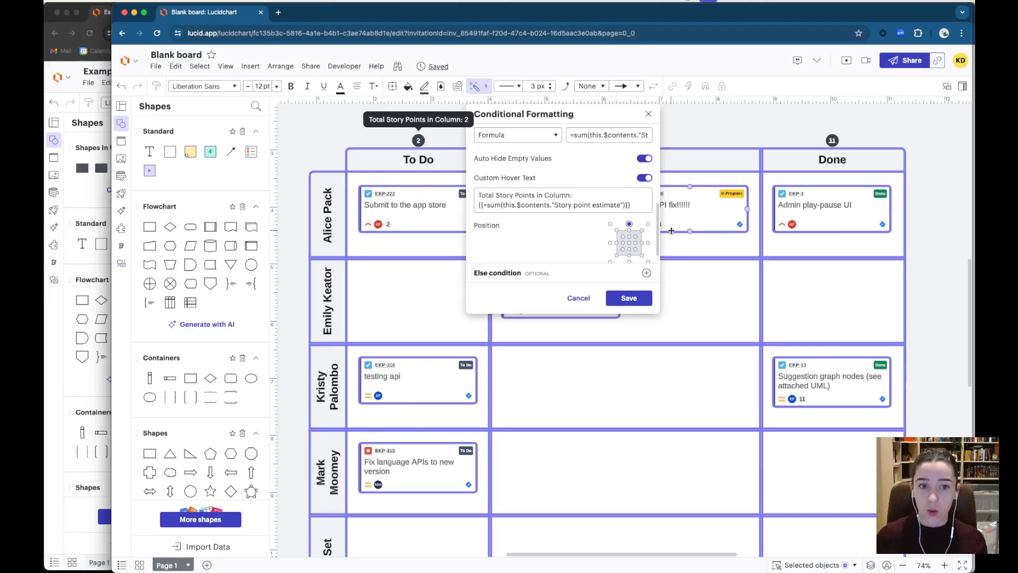
pyautogui.scroll(-1, 628, 265)
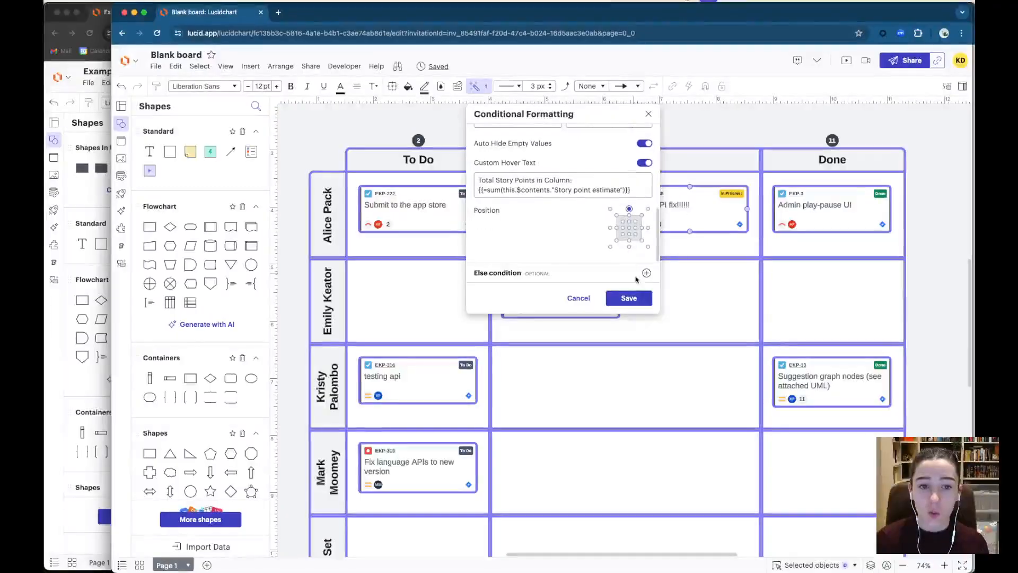
pyautogui.scroll(4, 610, 188)
pyautogui.scroll(4, 609, 188)
pyautogui.scroll(-8, 648, 272)
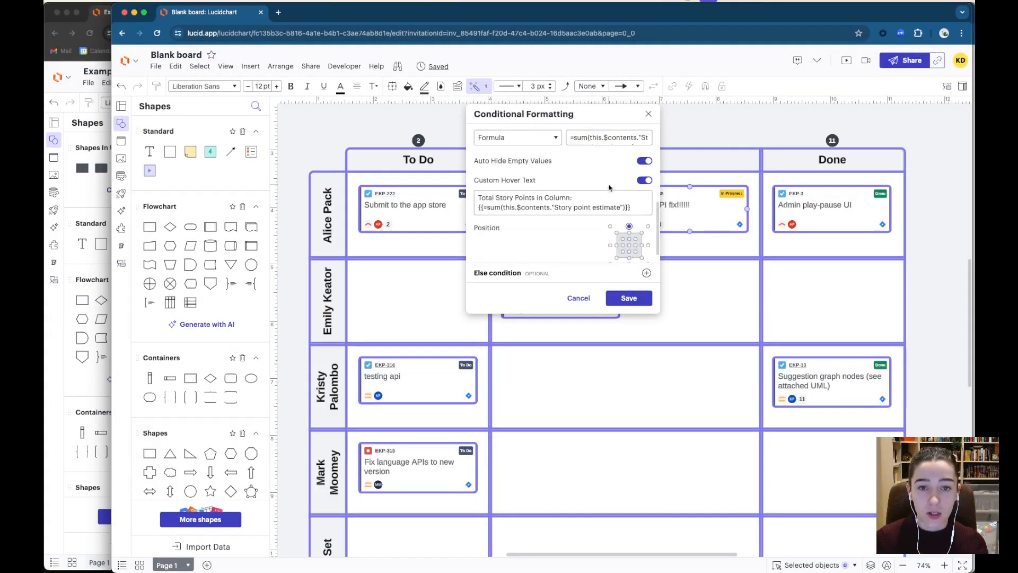
# - Add an Else If condition to the rule with the formula =contains(SHAPETYPE, "Row")
pyautogui.click(648, 273)
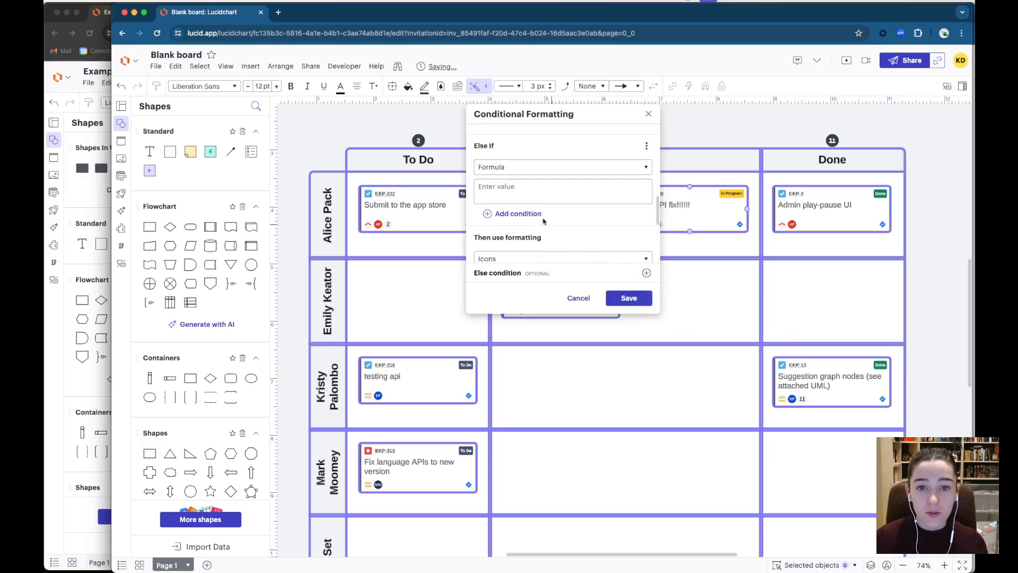
pyautogui.click(517, 186)
pyautogui.write('=cont')
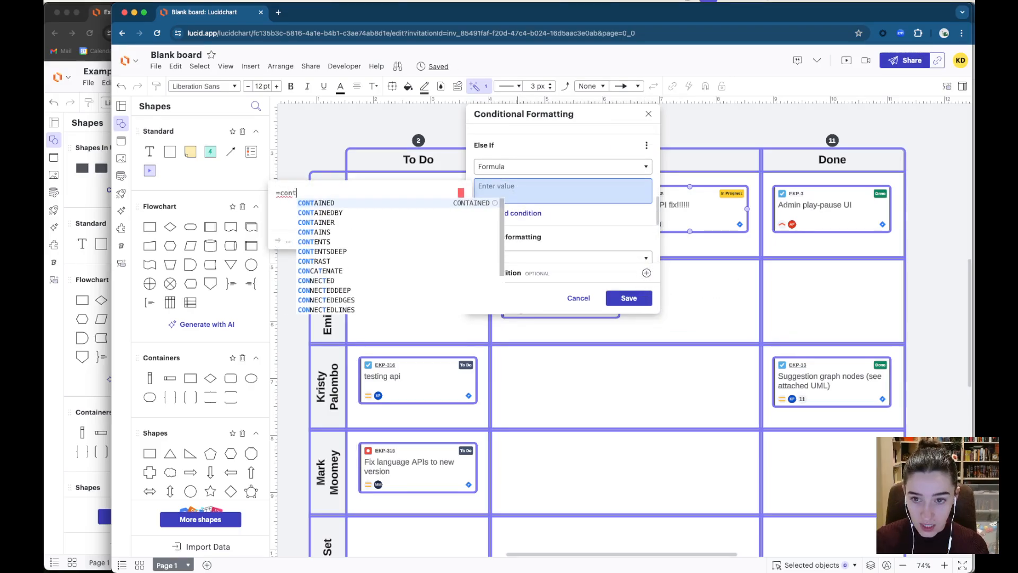
pyautogui.write('ains')
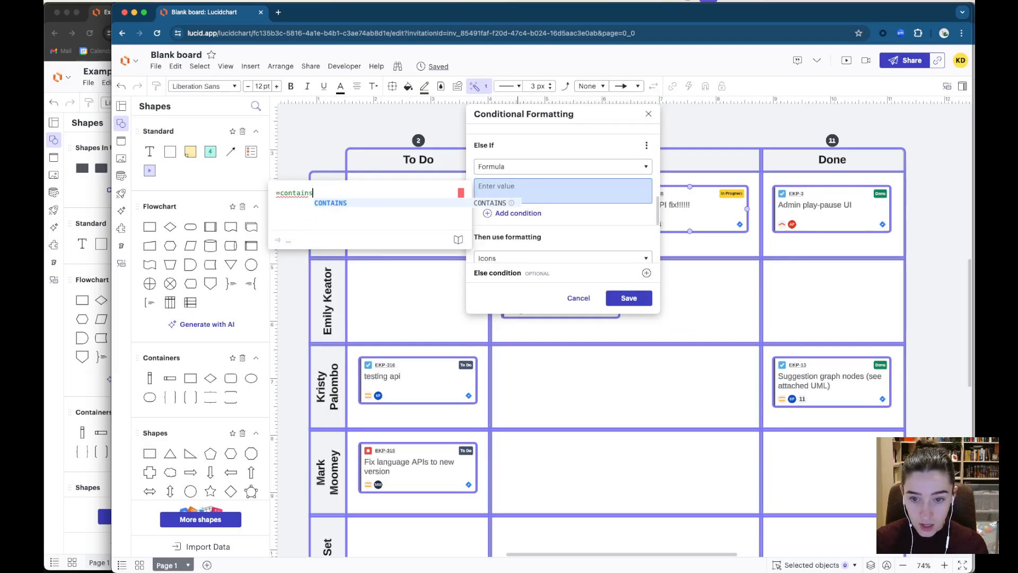
pyautogui.write('(shap')
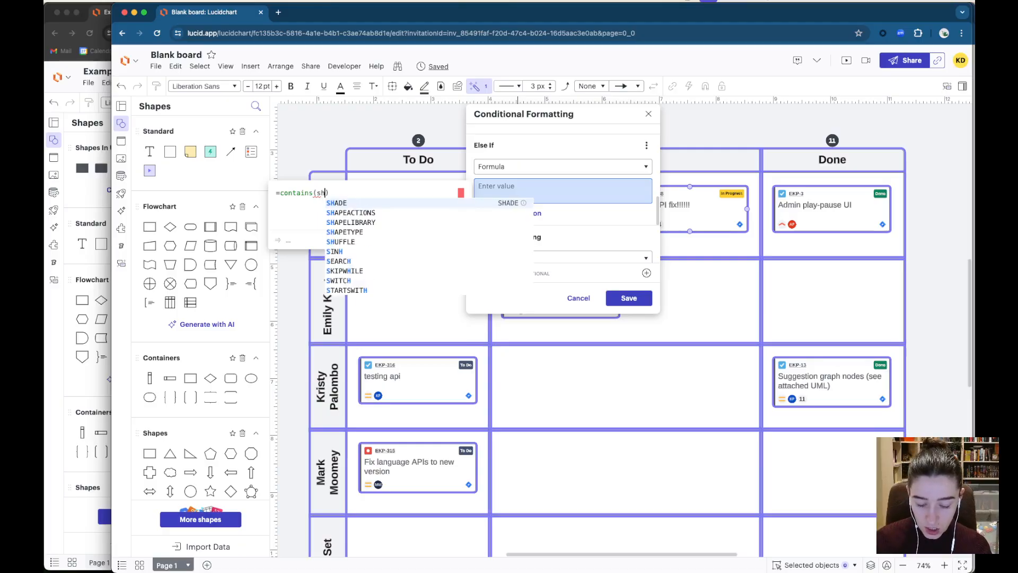
pyautogui.press('Down')
pyautogui.press('Down')
pyautogui.press('Return')
pyautogui.write(', "Row')
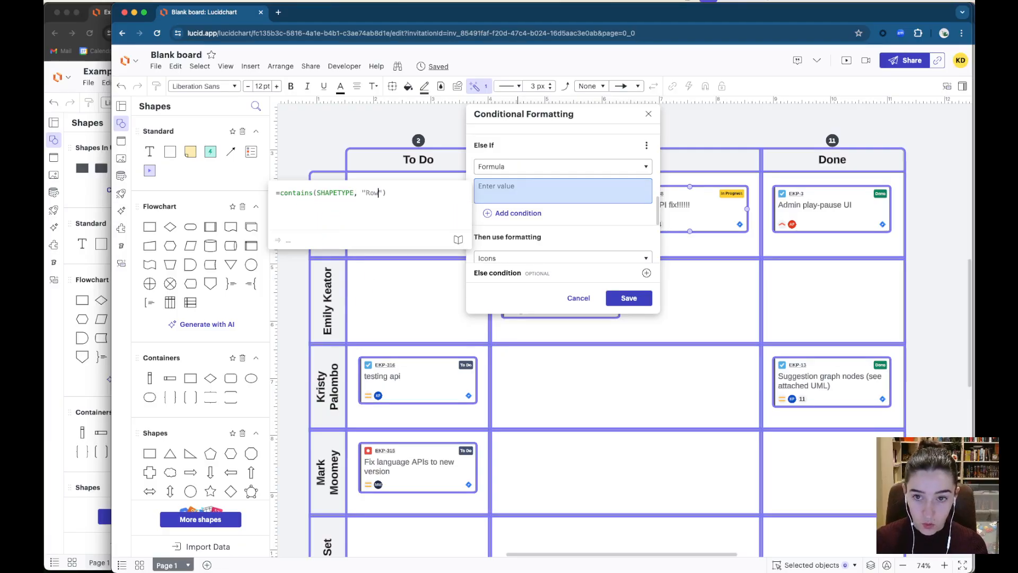
pyautogui.press('Return')
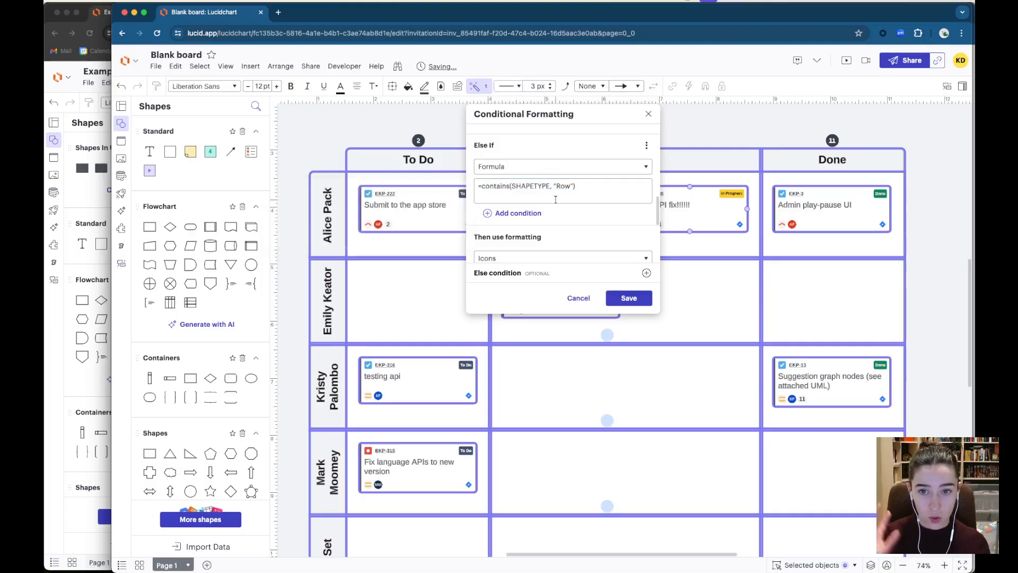
# - Set the background color of the row condition's text badge to dark grey
pyautogui.scroll(-3, 562, 201)
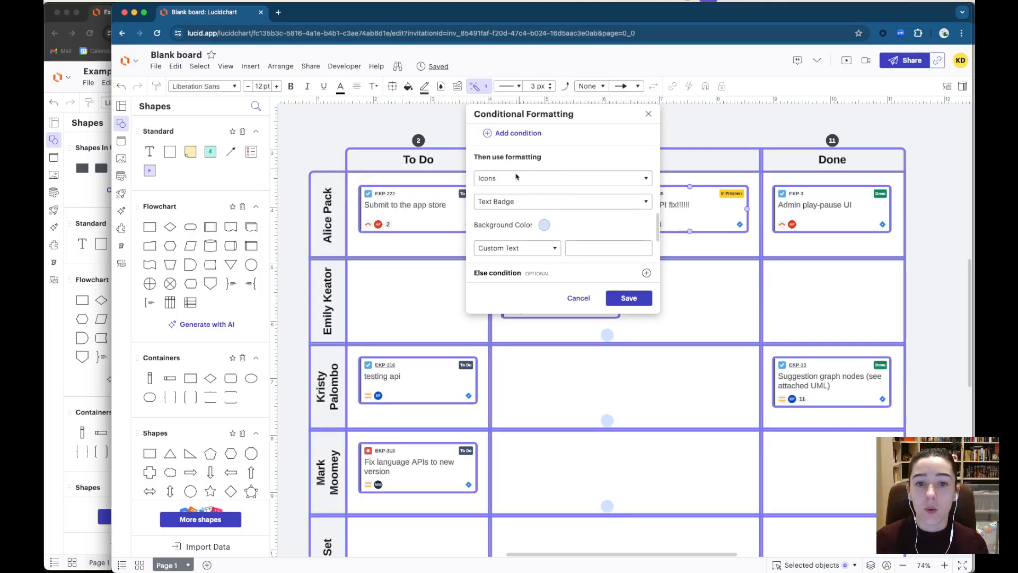
pyautogui.scroll(-1, 525, 204)
pyautogui.click(545, 184)
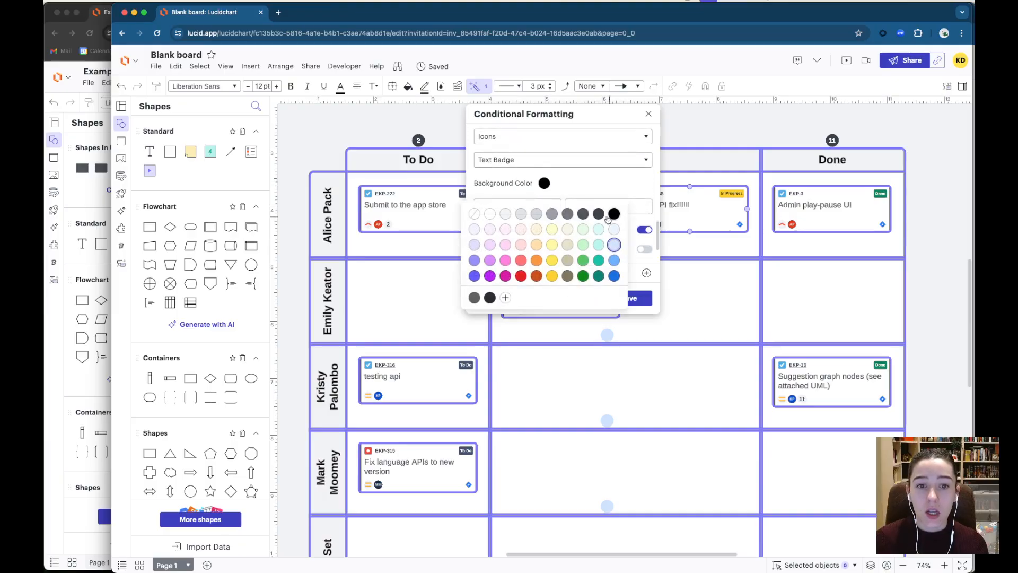
pyautogui.click(598, 213)
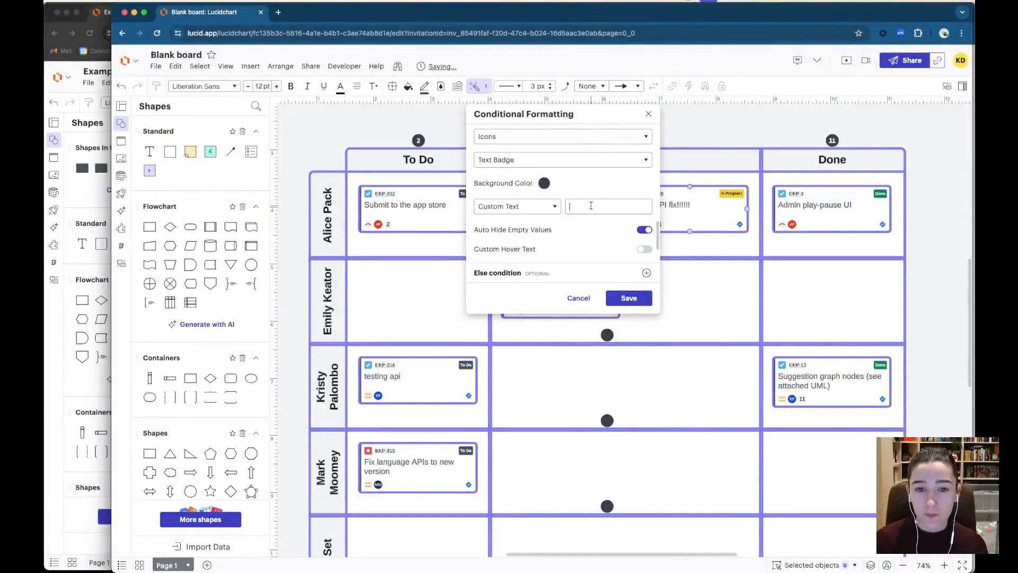
# - Switch the row badge's text to a formula and set it to =sum(this.$contents."Story point estimate")
pyautogui.click(548, 207)
pyautogui.click(527, 258)
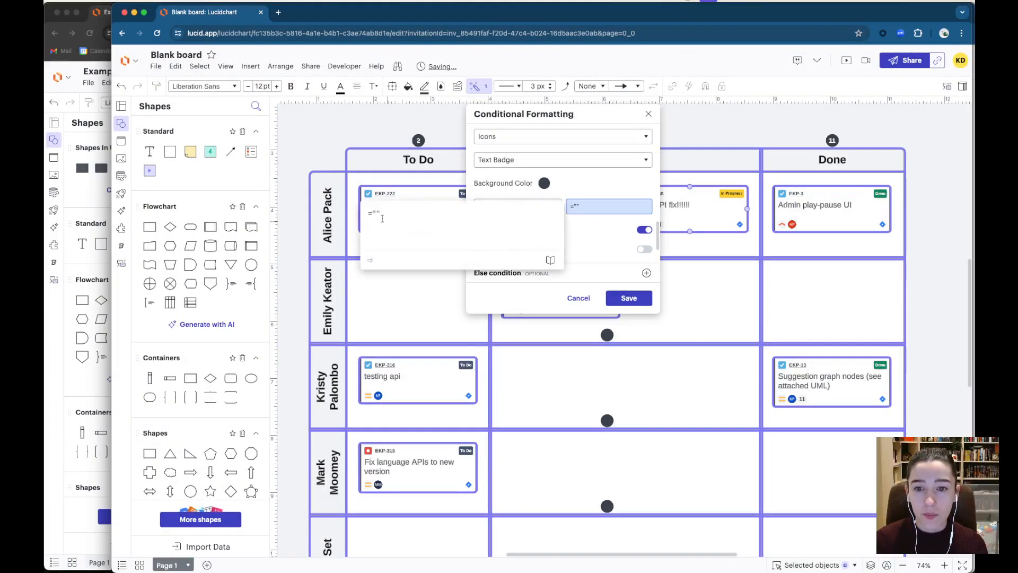
pyautogui.moveTo(372, 213); pyautogui.dragTo(405, 212)
pyautogui.press('BackSpace')
pyautogui.press('BackSpace')
pyautogui.write('=sum(this.$contents."Story point estimate")')
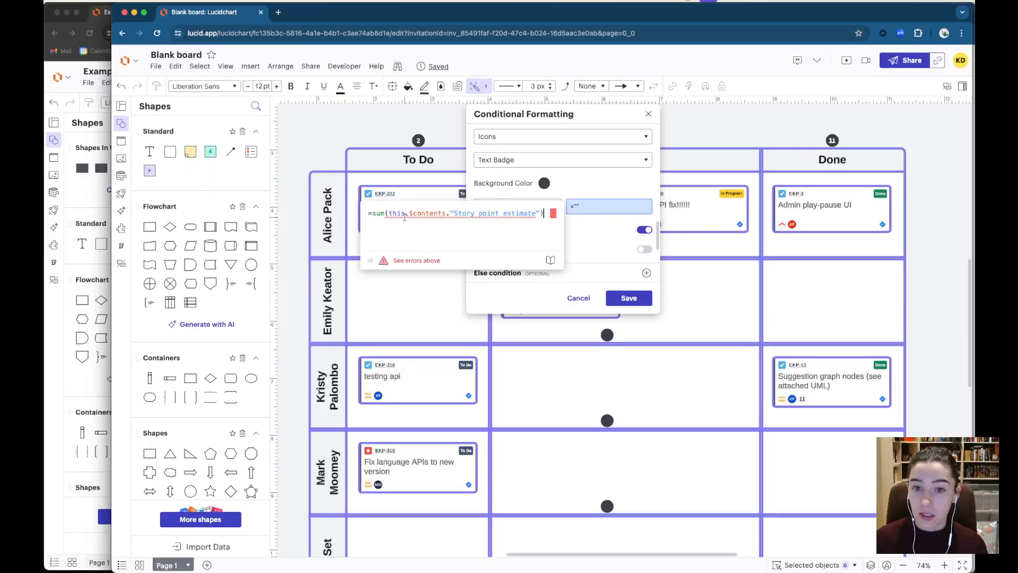
pyautogui.moveTo(442, 215)
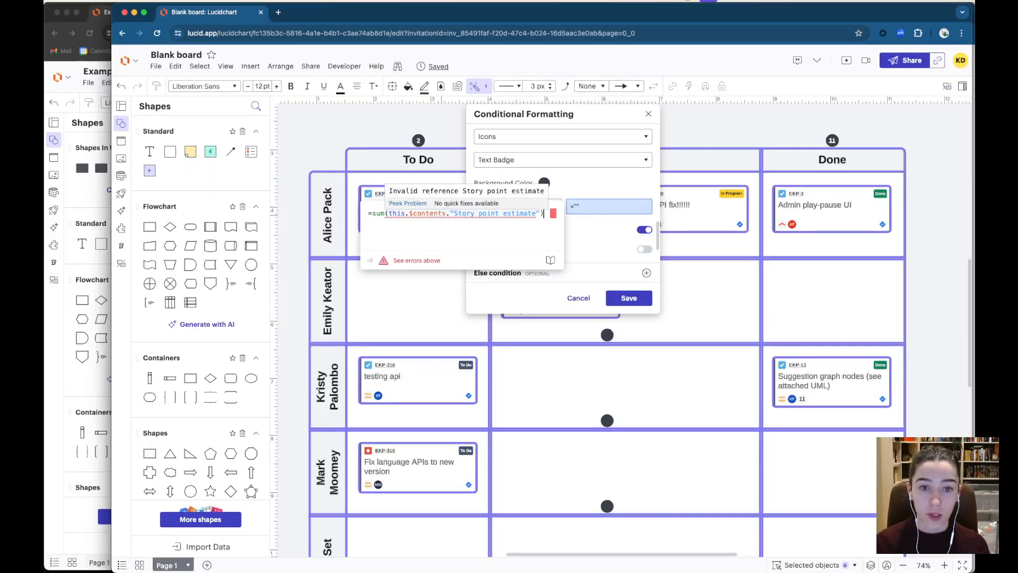
pyautogui.press('Return')
# - Enable Custom Hover Text for the row badge and copy the full hover text of the column badge
pyautogui.scroll(-2, 528, 213)
pyautogui.click(649, 207)
pyautogui.scroll(4, 577, 202)
pyautogui.click(573, 196)
pyautogui.scroll(1, 572, 195)
pyautogui.scroll(1, 573, 195)
pyautogui.click(568, 133)
pyautogui.press('super+a')
pyautogui.press('super+c')
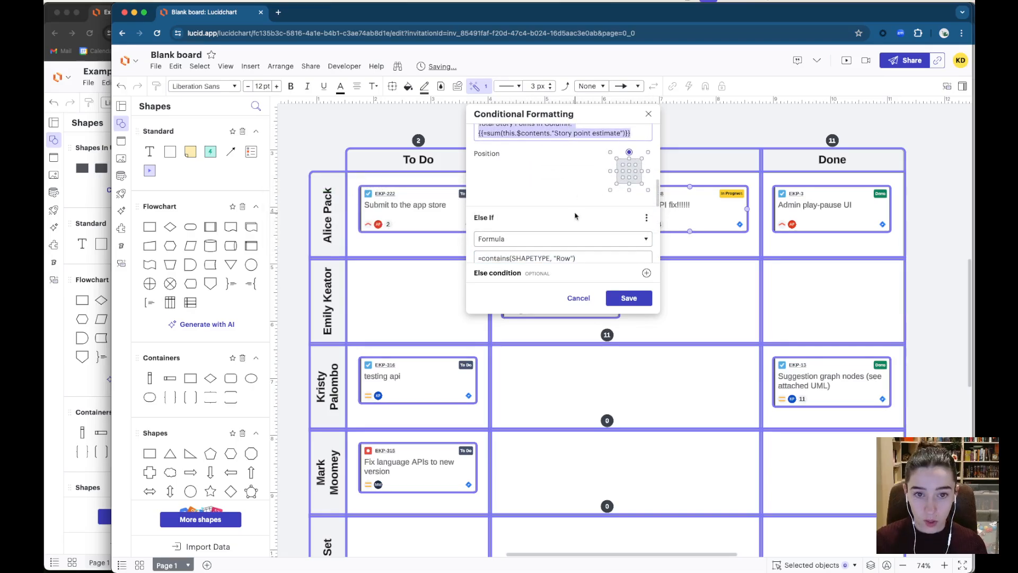
# - Set the row badge's hover text to Total Story Points in Row: {{=sum(this.$contents."Story point estimate")}} by adapting the copied column text
pyautogui.scroll(-4, 571, 215)
pyautogui.scroll(-1, 546, 223)
pyautogui.click(507, 216)
pyautogui.press('super+v')
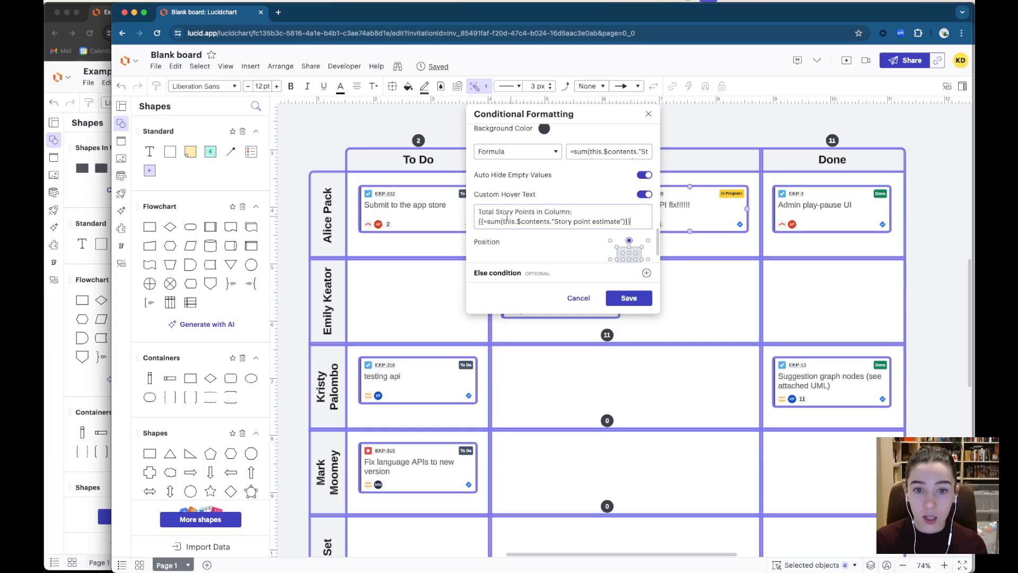
pyautogui.doubleClick(559, 211)
pyautogui.write('Row')
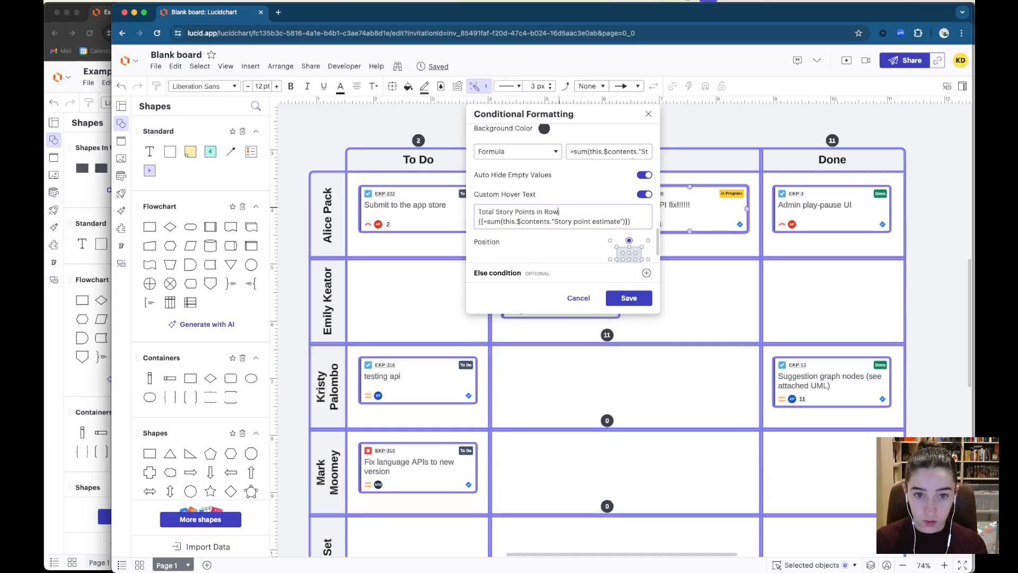
# - Position the row badge outside the middle of each row's left edge, review the settings and save the rule
pyautogui.scroll(-2, 571, 210)
pyautogui.click(609, 228)
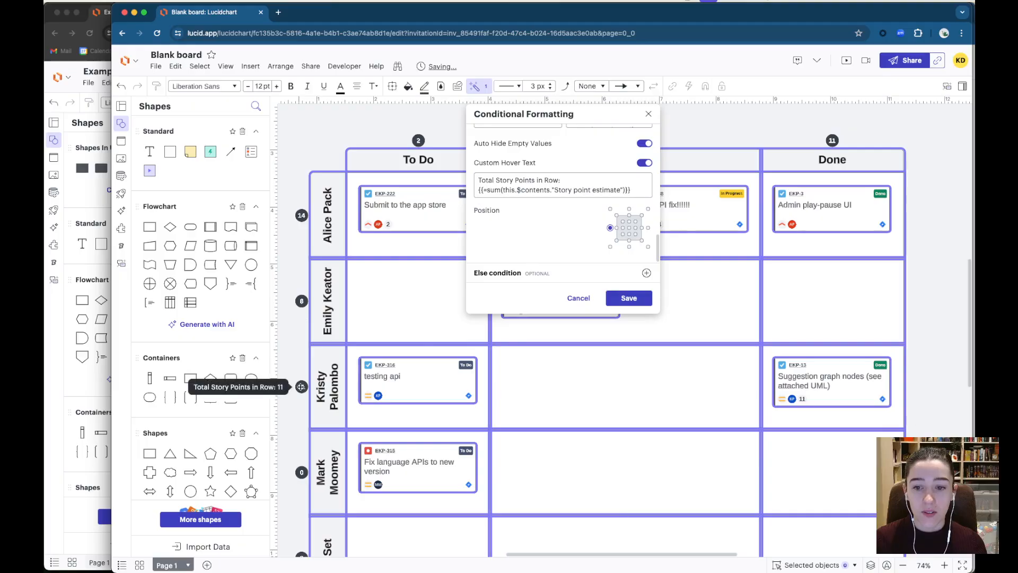
pyautogui.scroll(-2, 534, 486)
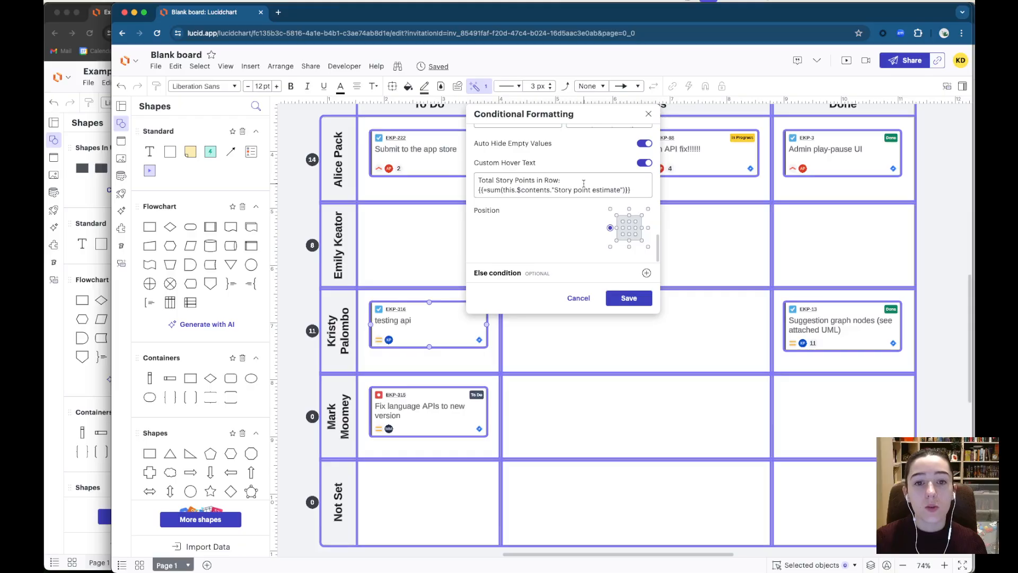
pyautogui.scroll(4, 583, 186)
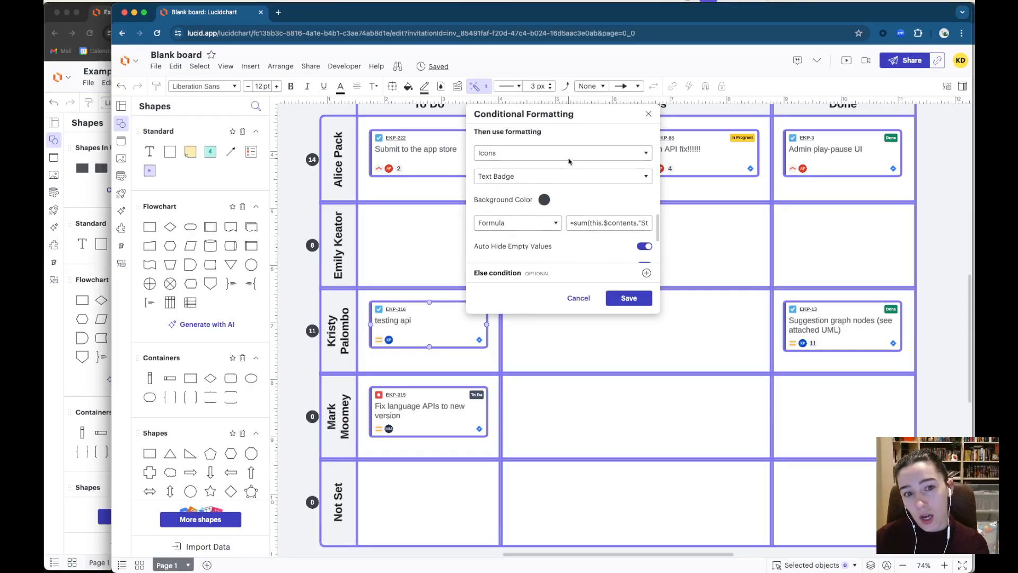
pyautogui.scroll(-1, 583, 212)
pyautogui.scroll(-1, 578, 232)
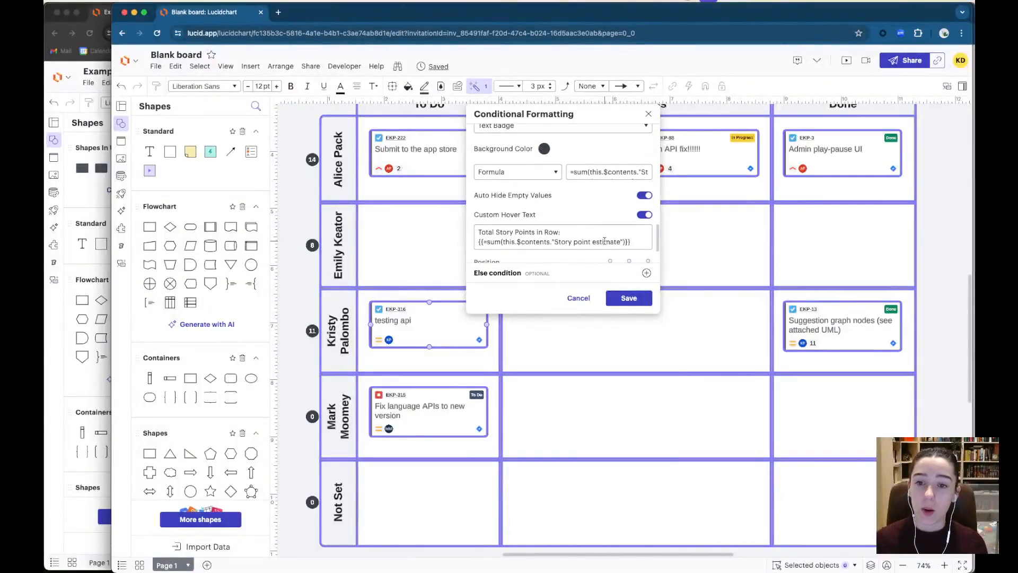
pyautogui.scroll(-2, 616, 237)
pyautogui.click(628, 299)
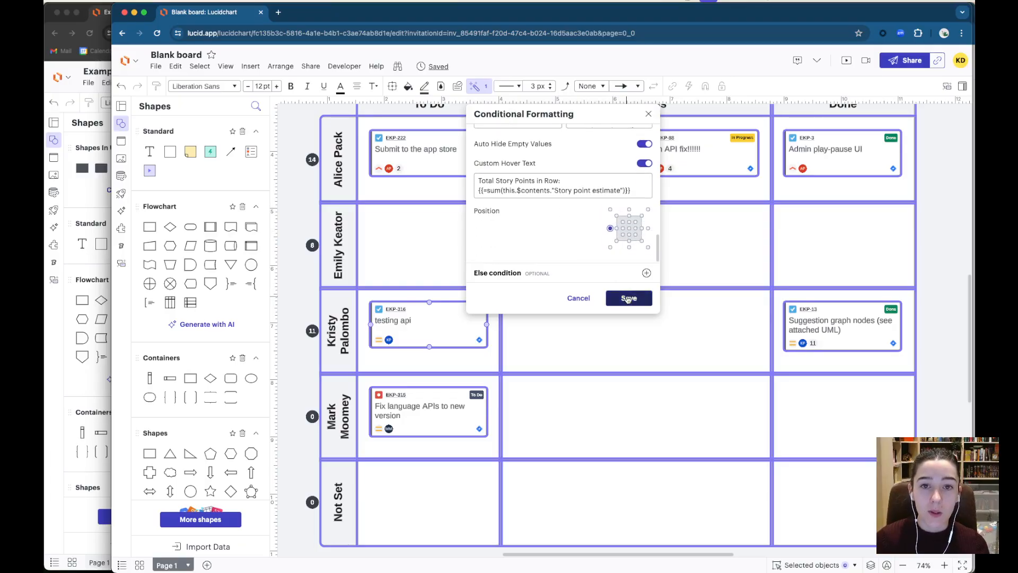
# - Rename the rule as Total Jira Story Points in Row/Columns and close the conditional formatting settings
pyautogui.doubleClick(506, 174)
pyautogui.write('Total Story PO')
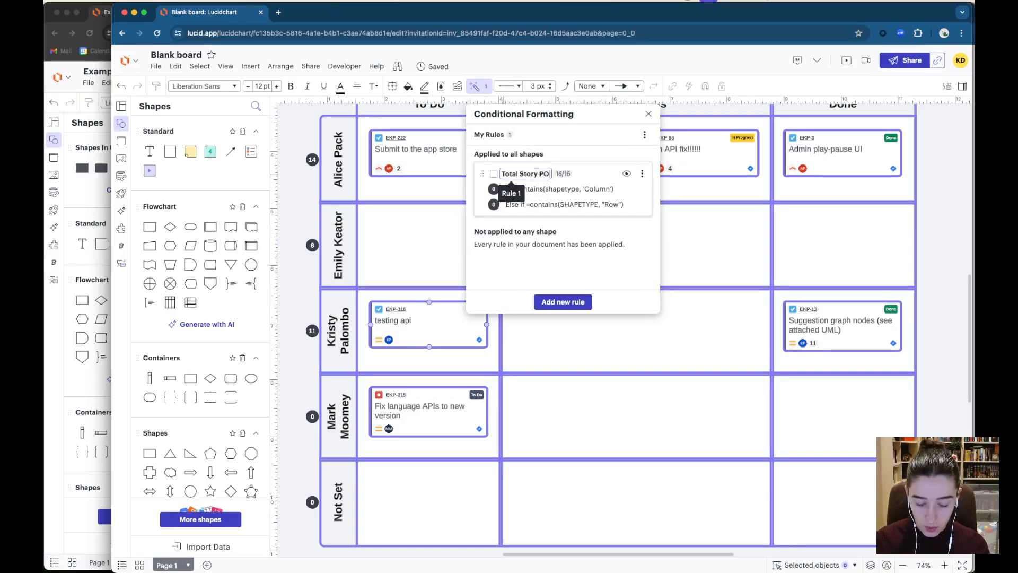
pyautogui.write('ints in Row/Columns')
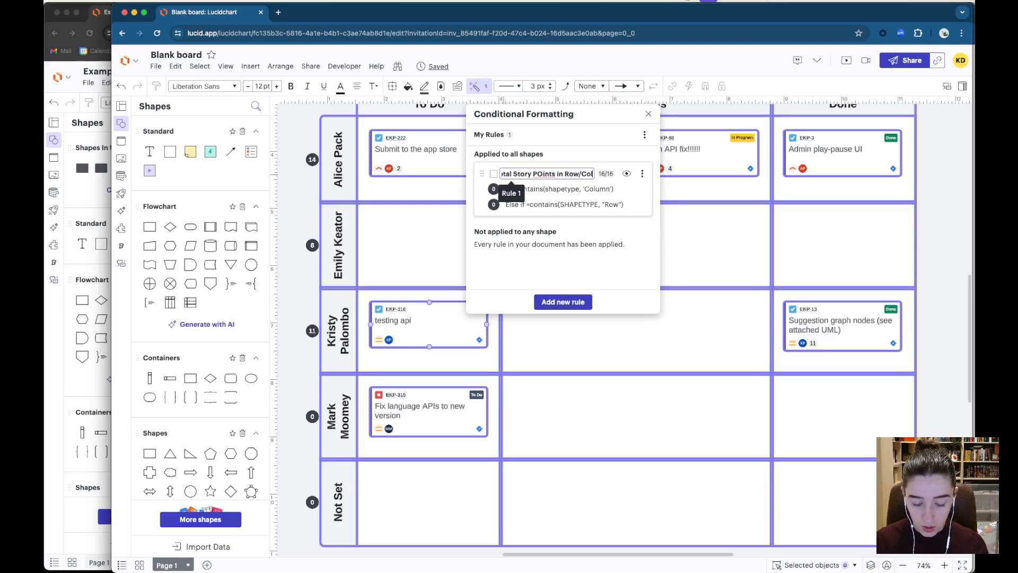
pyautogui.click(524, 173)
pyautogui.press('BackSpace')
pyautogui.write('o')
pyautogui.click(520, 173)
pyautogui.write('Jira')
pyautogui.press('Return')
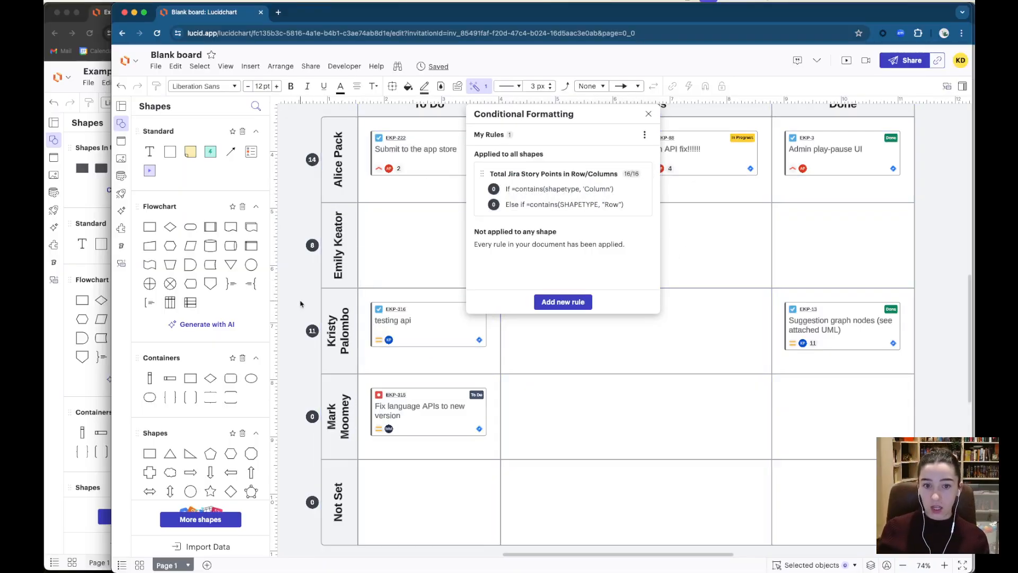
pyautogui.click(648, 114)
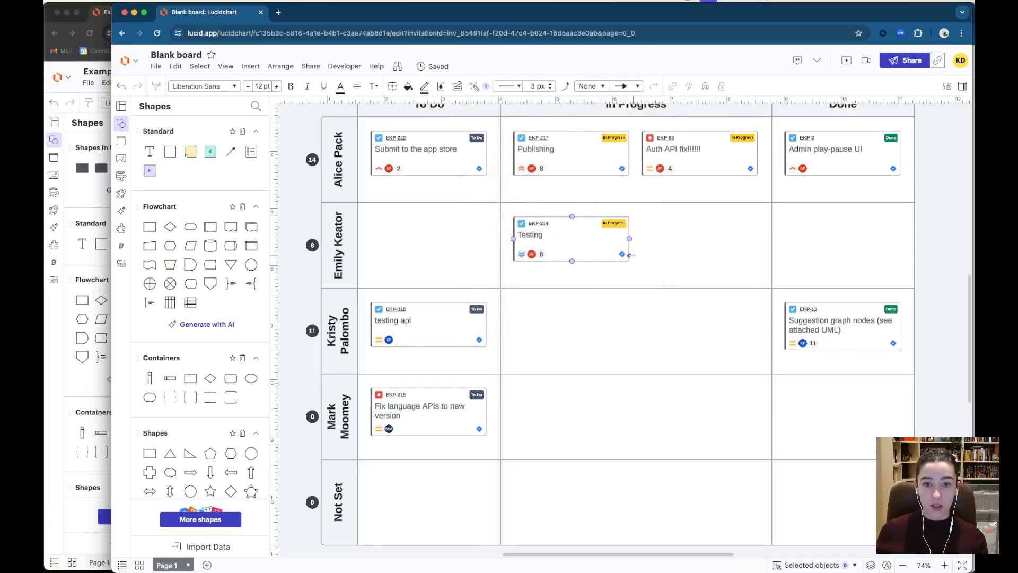
# - Set the testing api card's story point estimate to 3 and check the hover text of its row's badge
pyautogui.scroll(-3, 631, 257)
pyautogui.scroll(3, 631, 256)
pyautogui.scroll(-2, 571, 347)
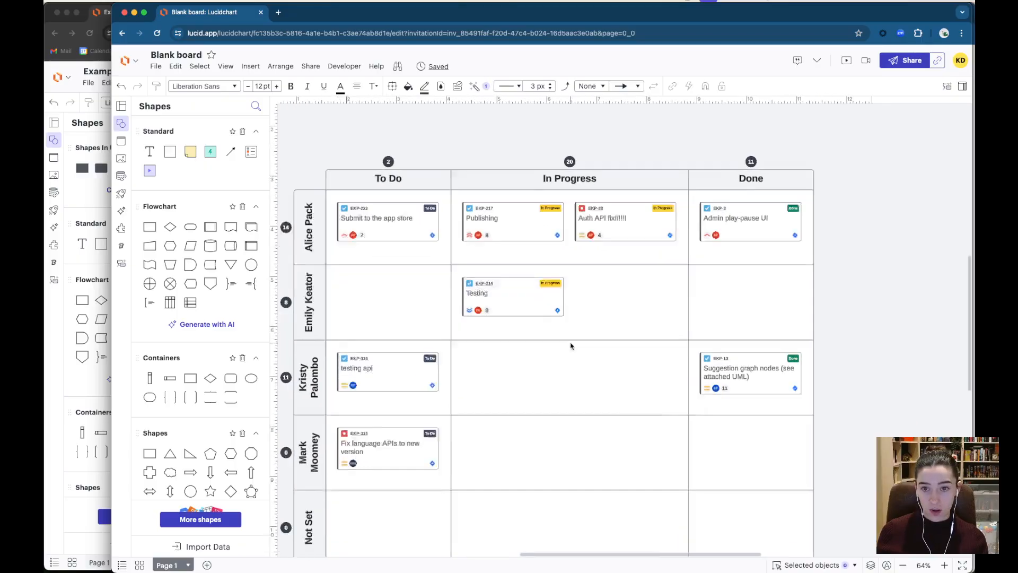
pyautogui.click(430, 350)
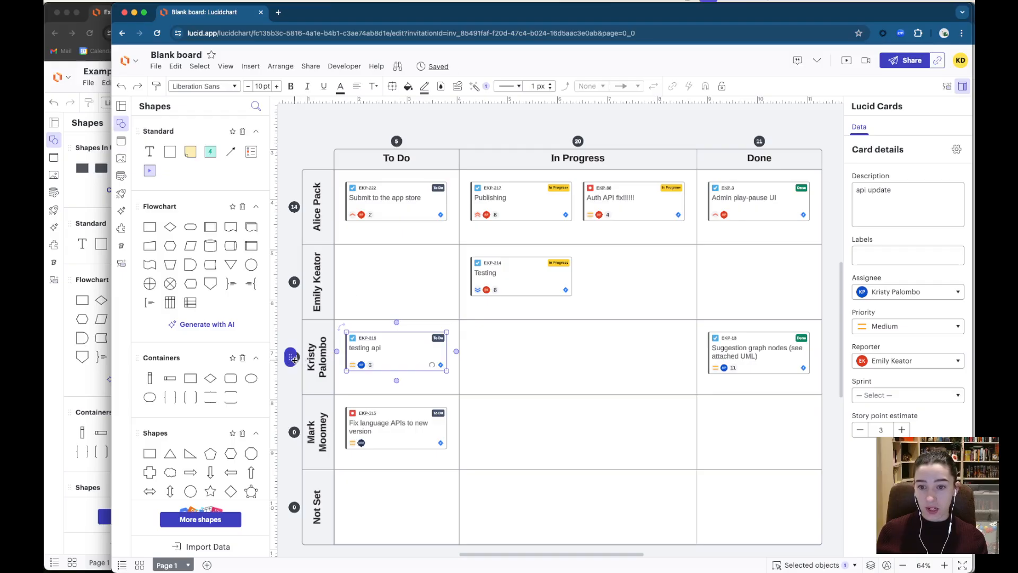
pyautogui.click(622, 135)
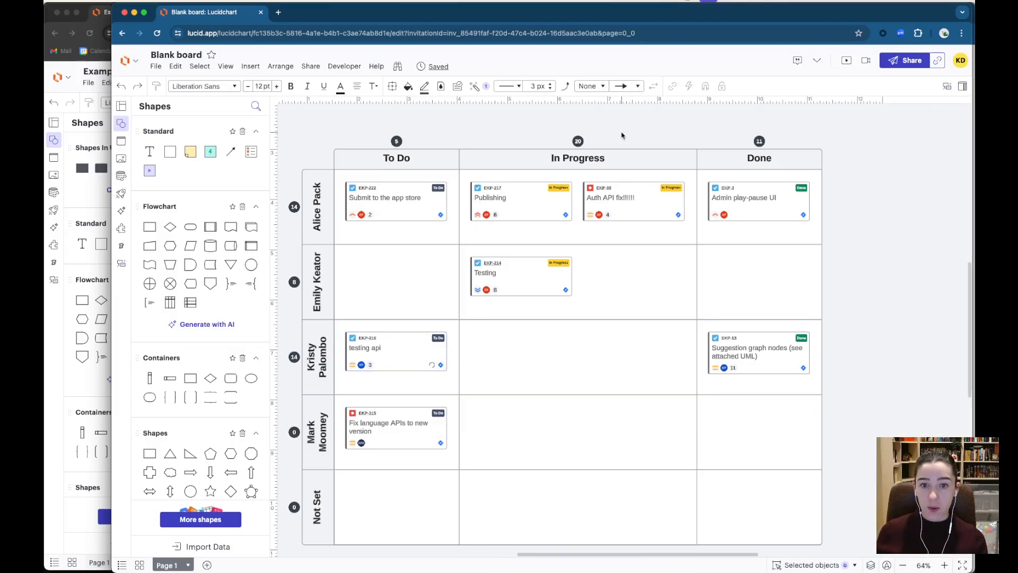
pyautogui.click(322, 366)
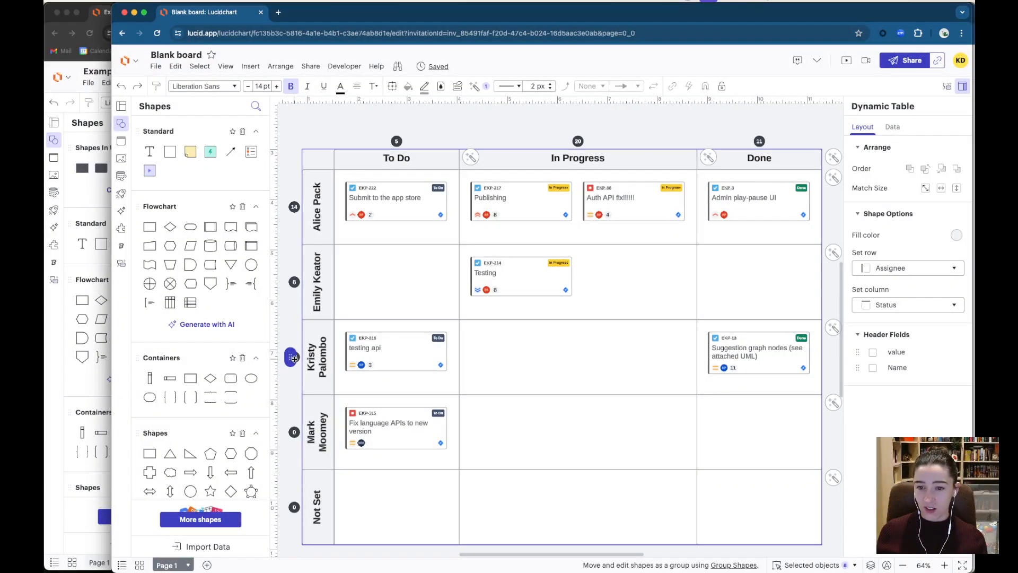
pyautogui.click(292, 326)
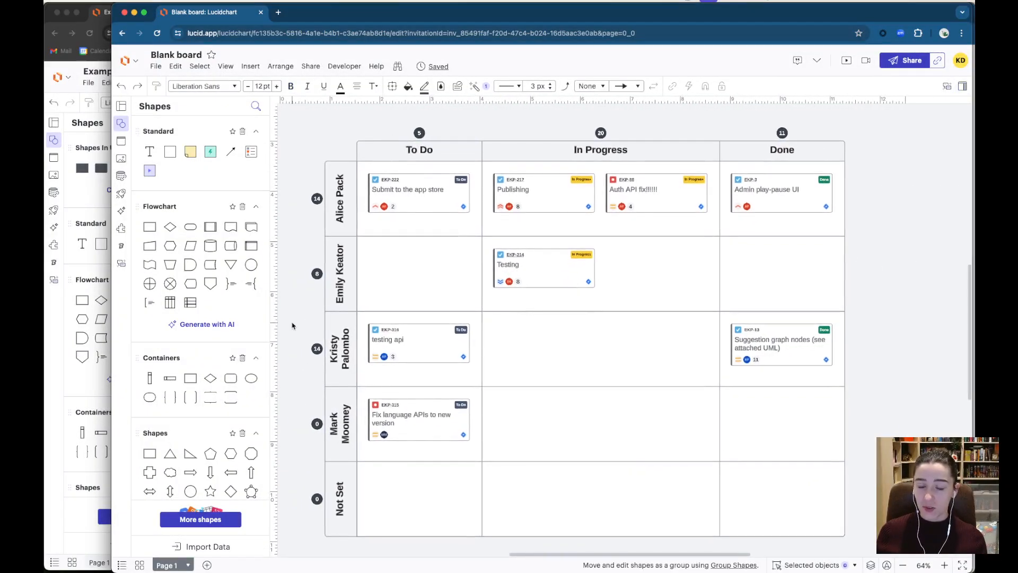
pyautogui.moveTo(317, 350)
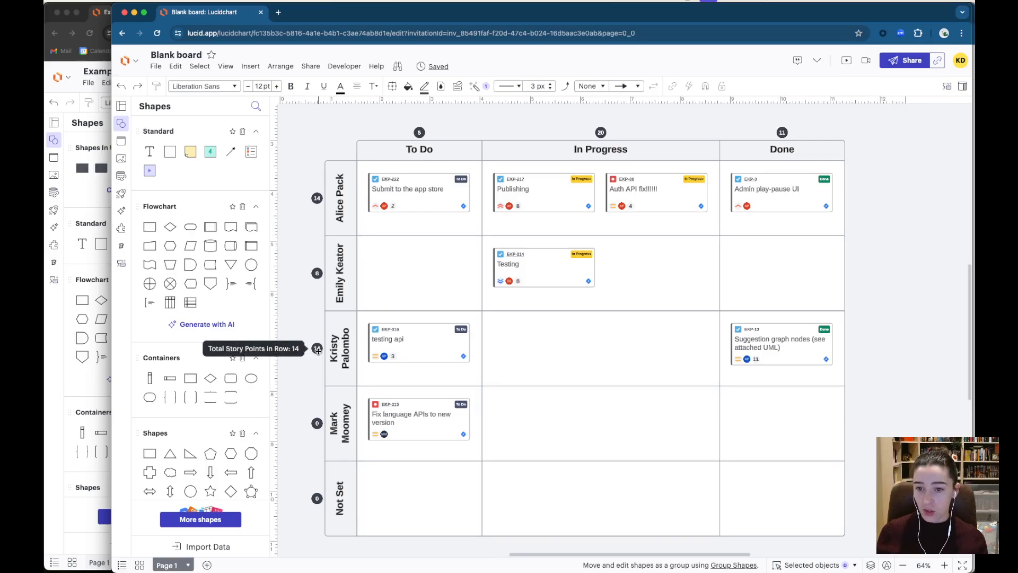
# - Switch the board to Lucidspark and move the Testing card from In Progress to Done within its assignee row
pyautogui.click(127, 60)
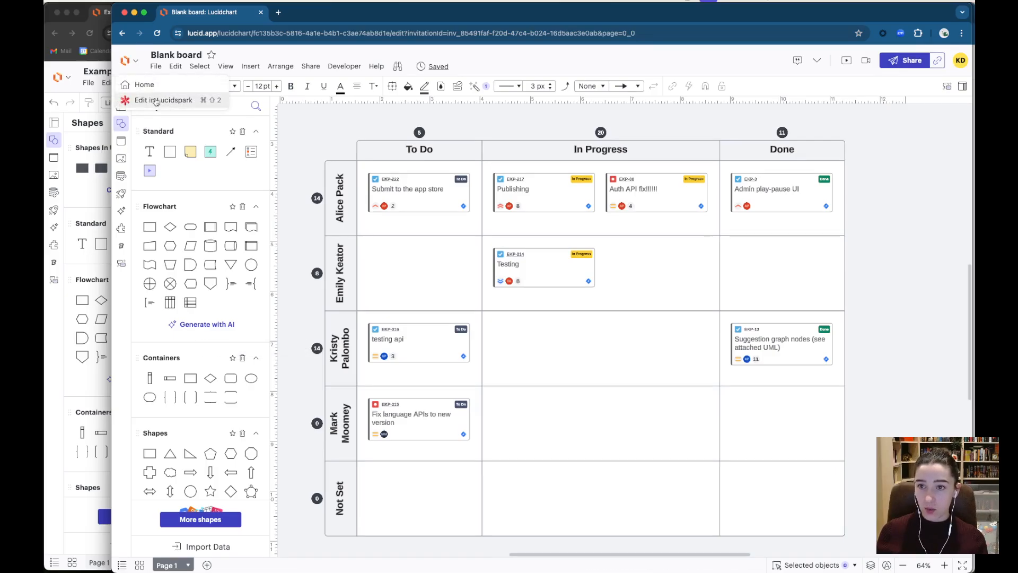
pyautogui.click(156, 102)
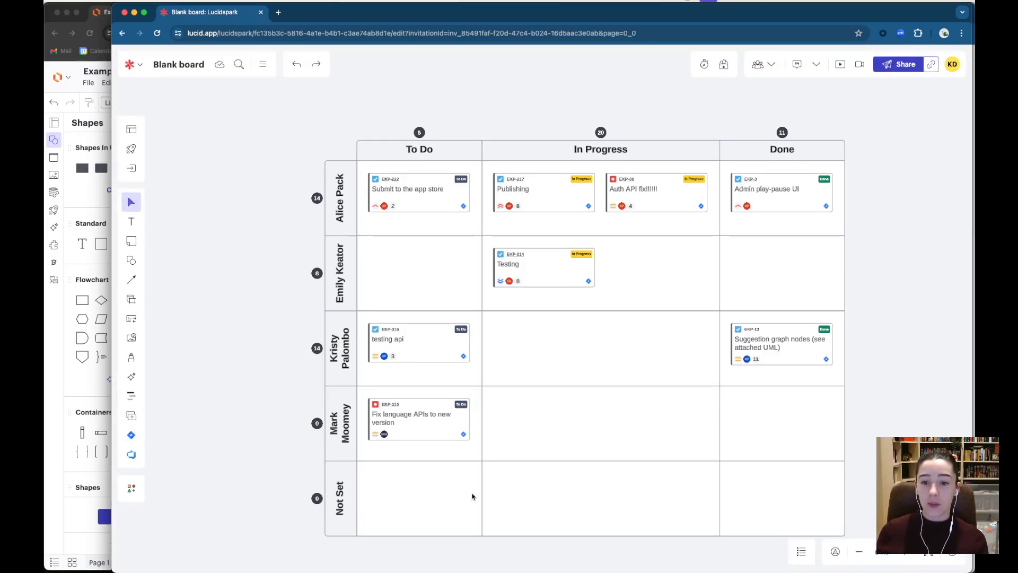
pyautogui.click(542, 262)
pyautogui.moveTo(531, 278); pyautogui.dragTo(758, 273)
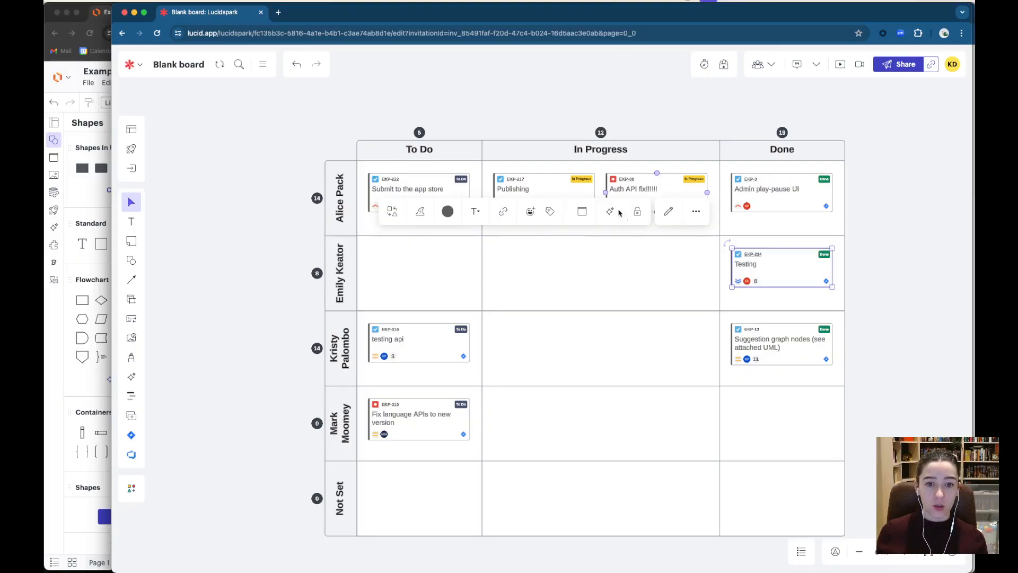
pyautogui.click(712, 122)
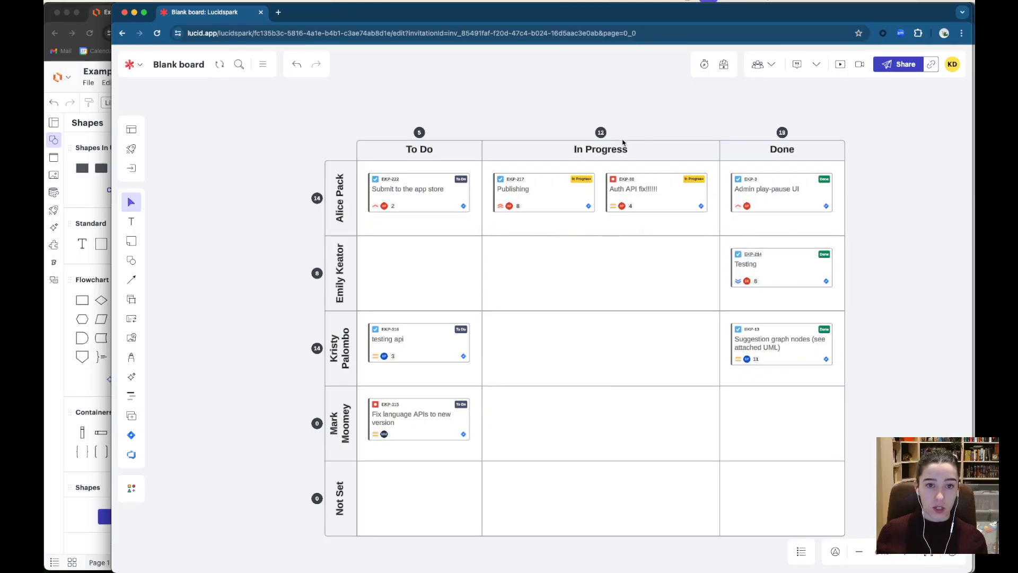